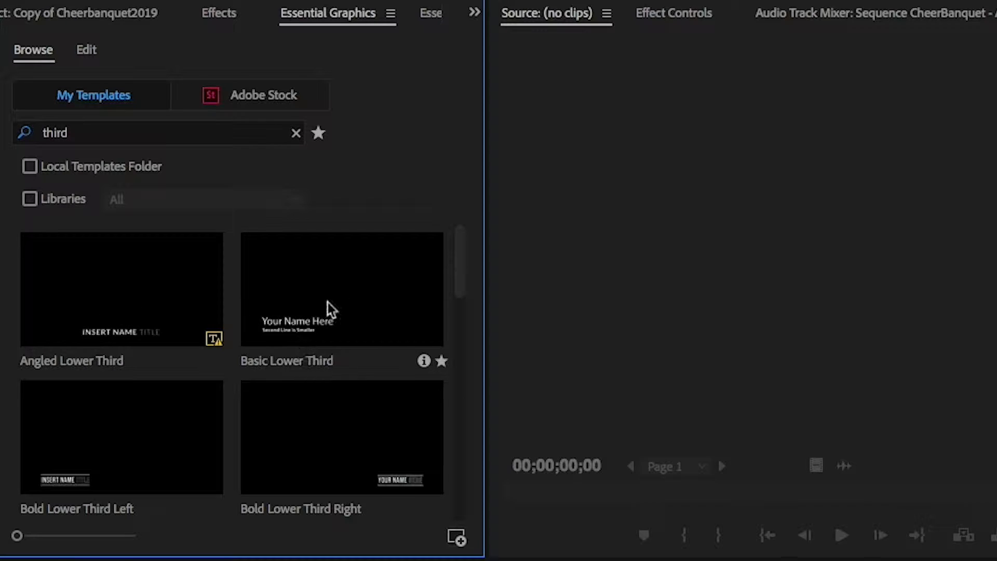
# Step: Add the News Lower Third Right template from the 'third' search results onto the track above the video clips, accepting the font warning
pyautogui.moveTo(456, 286); pyautogui.dragTo(457, 361)
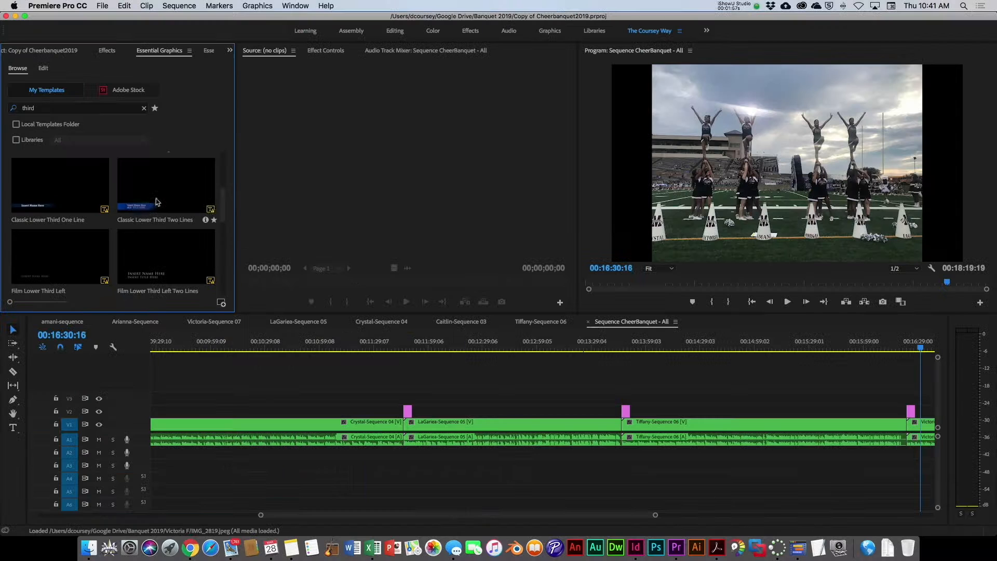
pyautogui.moveTo(223, 207); pyautogui.dragTo(220, 288)
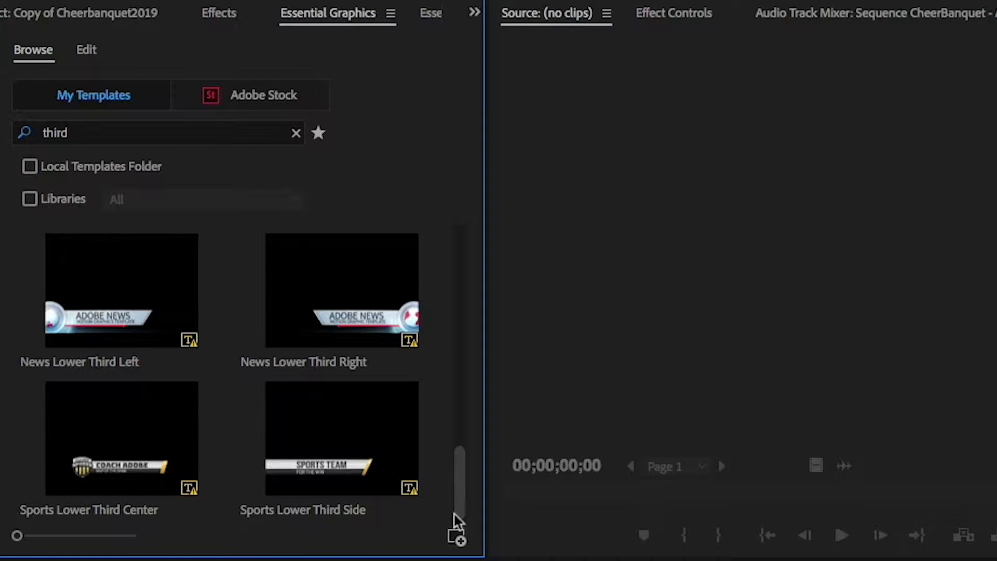
pyautogui.scroll(2, 454, 509)
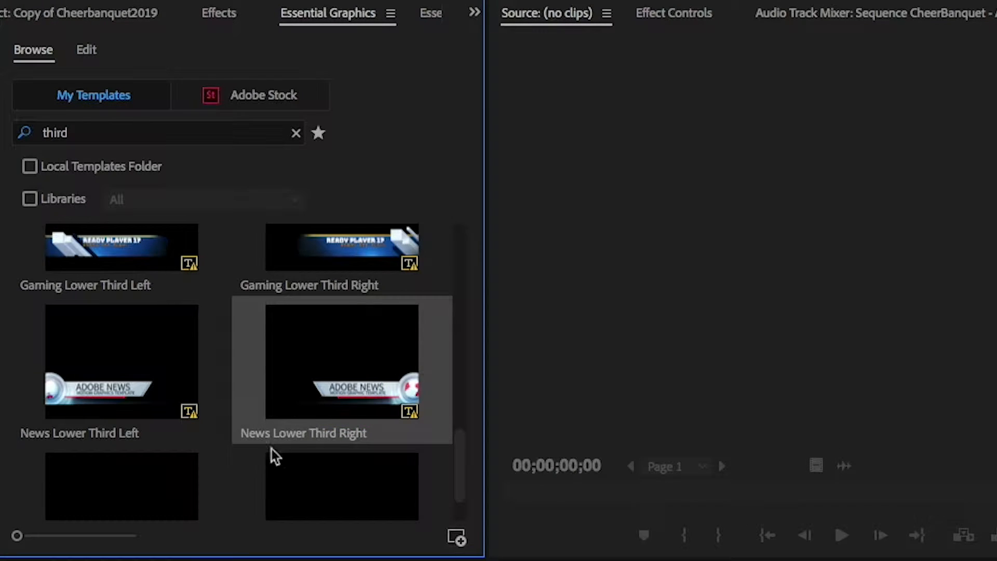
pyautogui.moveTo(338, 395); pyautogui.dragTo(221, 412)
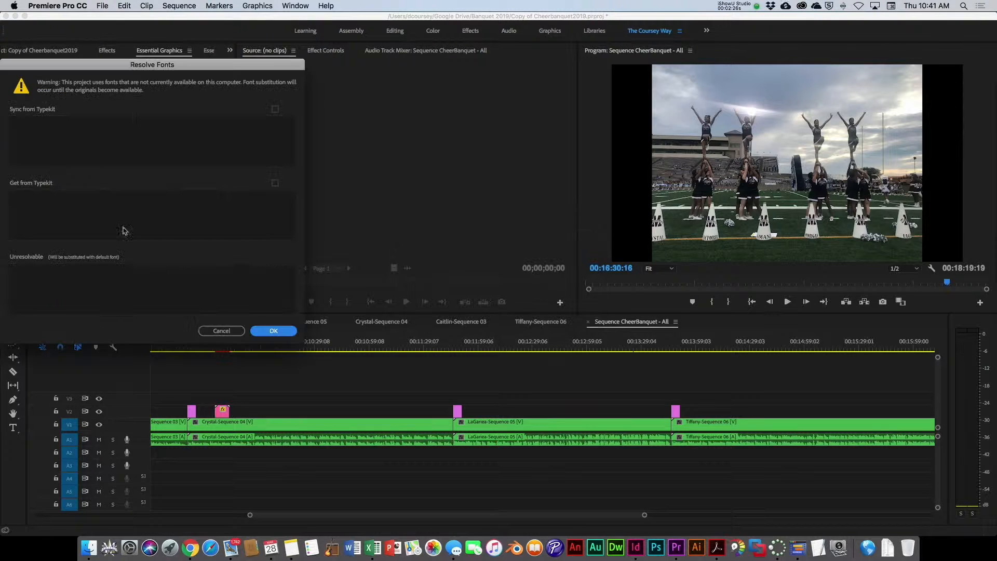
pyautogui.click(274, 331)
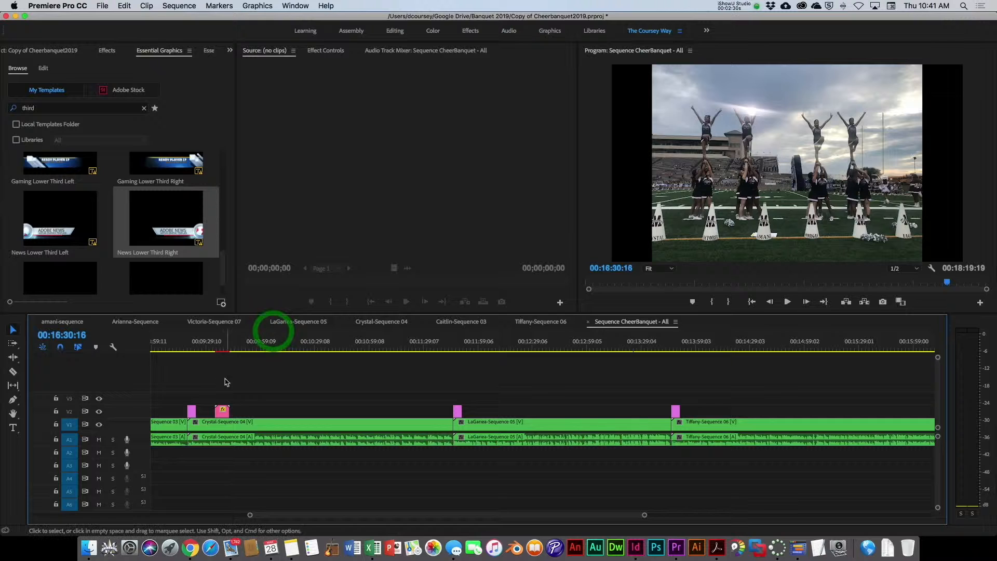
# Step: Open the lower third on the timeline for editing and set its main title to MHS News
pyautogui.click(224, 349)
pyautogui.moveTo(224, 349); pyautogui.dragTo(222, 352)
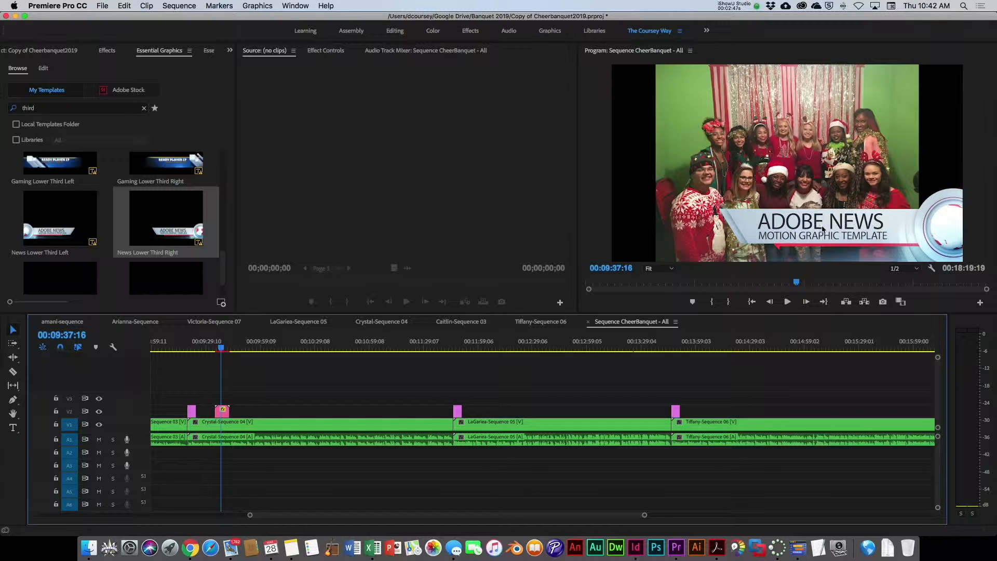
pyautogui.doubleClick(223, 414)
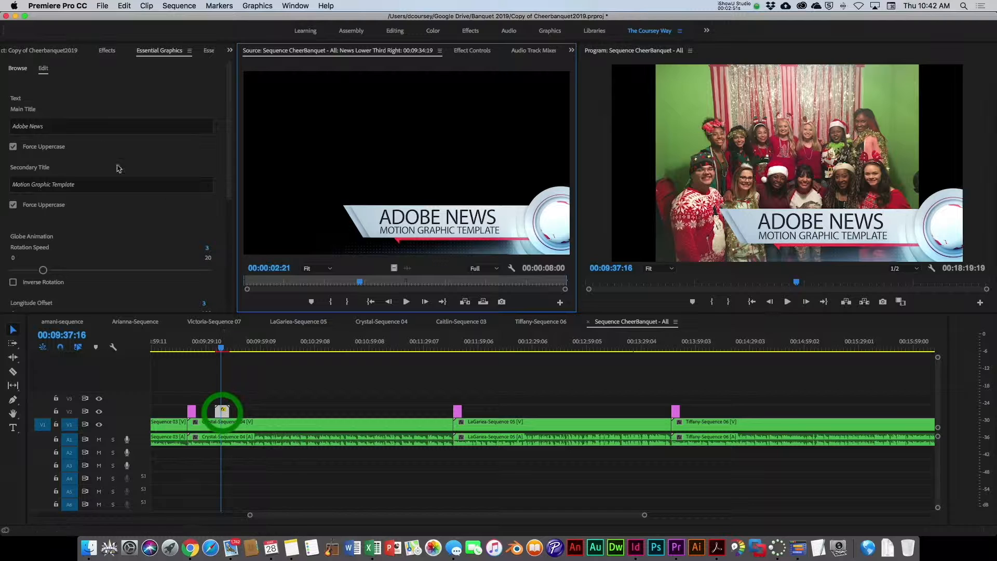
pyautogui.click(54, 127)
pyautogui.tripleClick(45, 127)
pyautogui.write('MHS News')
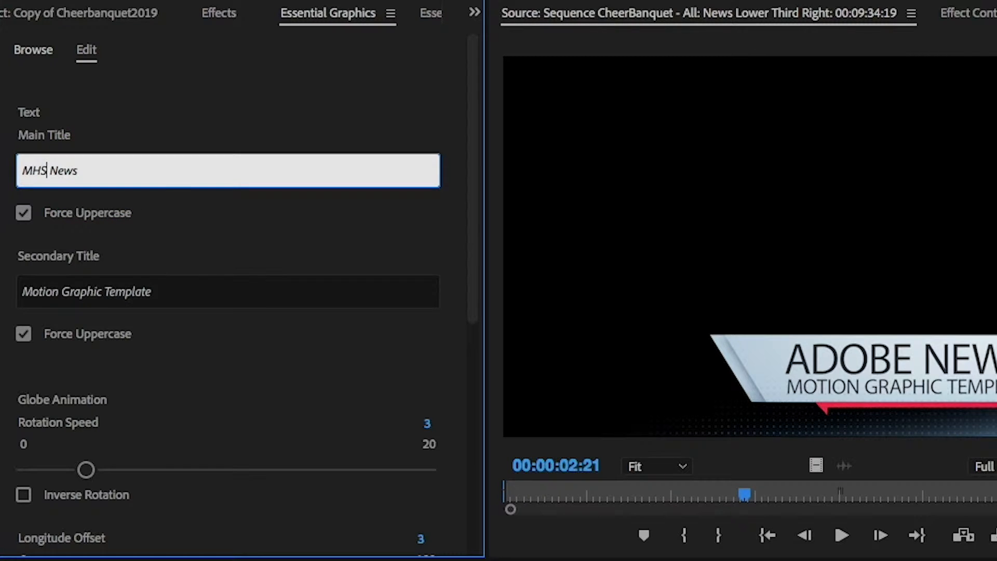
# Step: Replace the secondary title with a person's full name
pyautogui.tripleClick(173, 289)
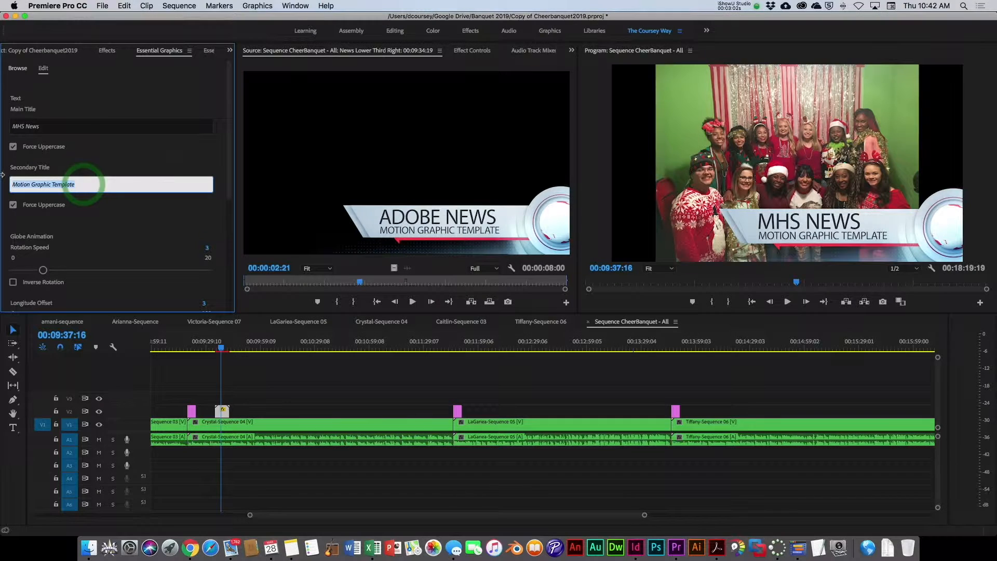
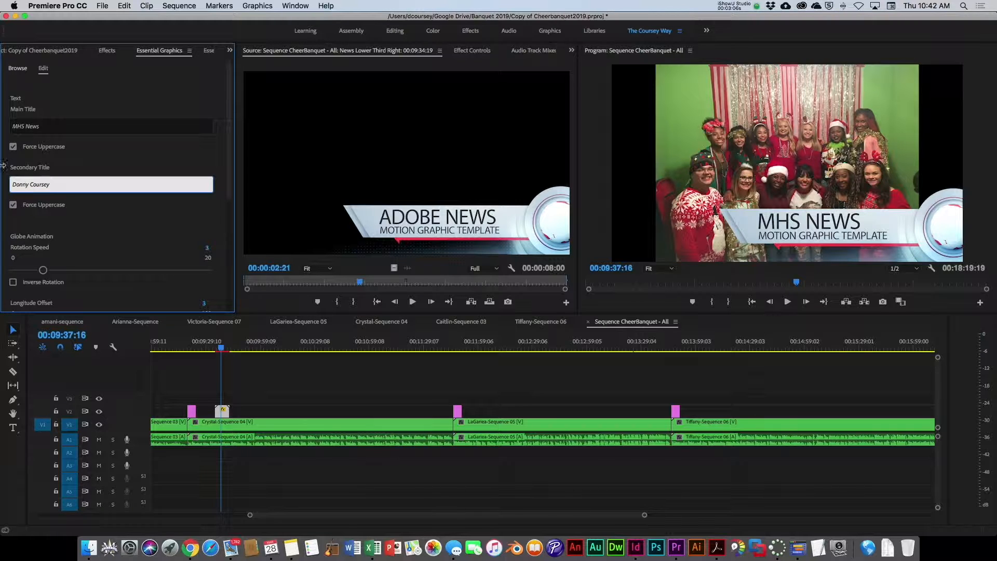
pyautogui.click(77, 214)
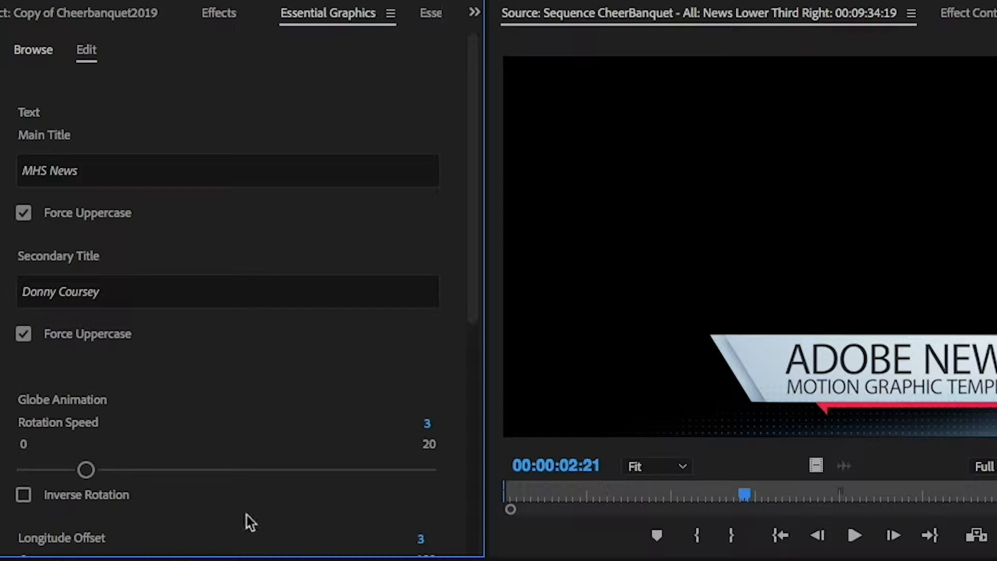
# Step: Play back the edited lower third in a maximized program monitor
pyautogui.scroll(-10, 322, 457)
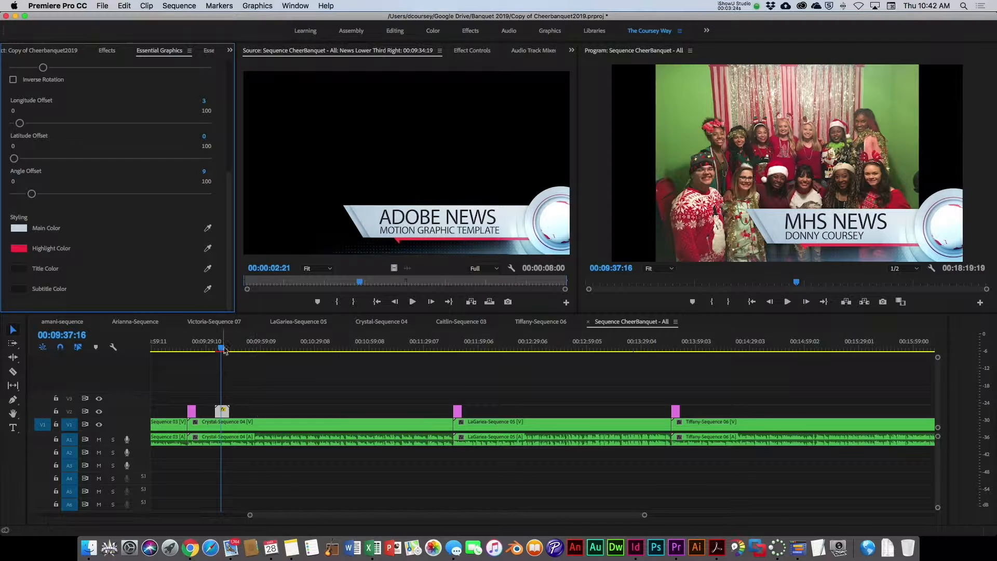
pyautogui.click(219, 350)
pyautogui.moveTo(219, 350); pyautogui.dragTo(216, 349)
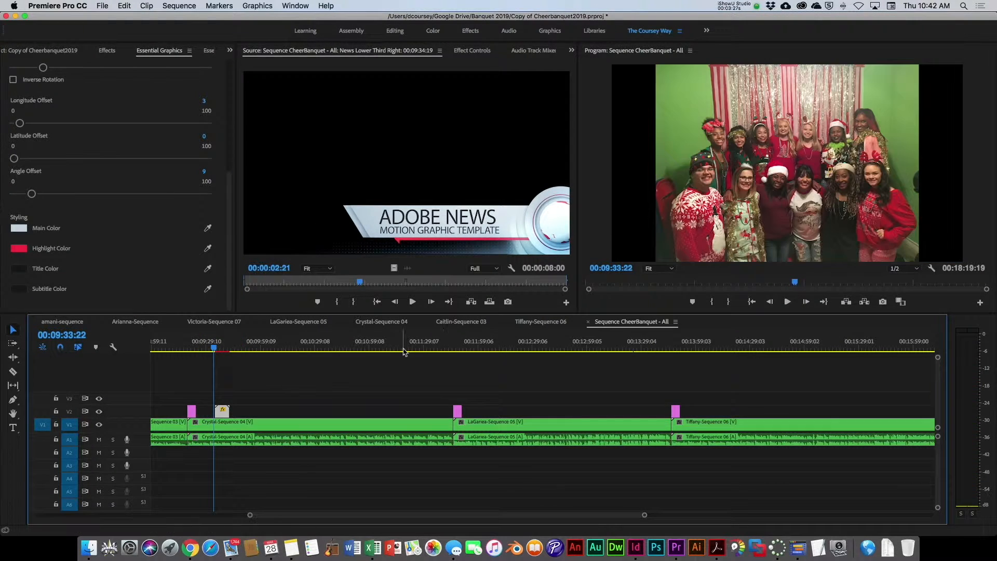
pyautogui.click(609, 192)
pyautogui.press('`')
pyautogui.press('space')
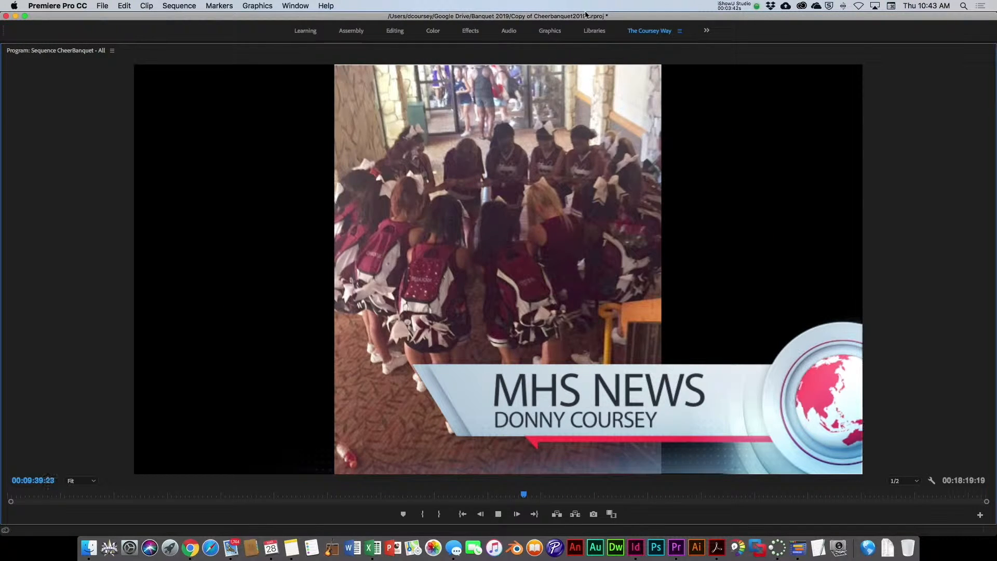
pyautogui.click(588, 55)
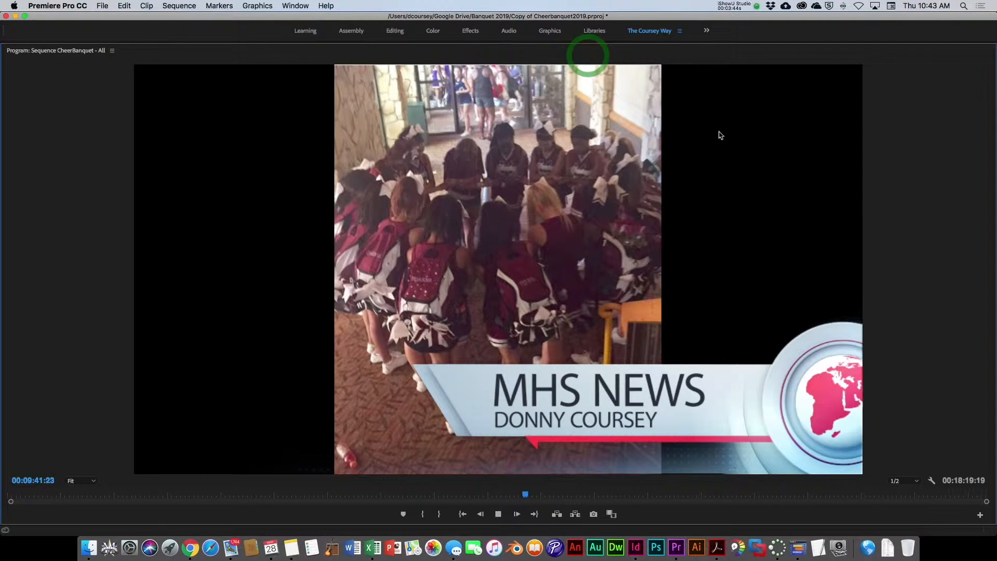
pyautogui.press('`')
pyautogui.moveTo(230, 347); pyautogui.dragTo(218, 353)
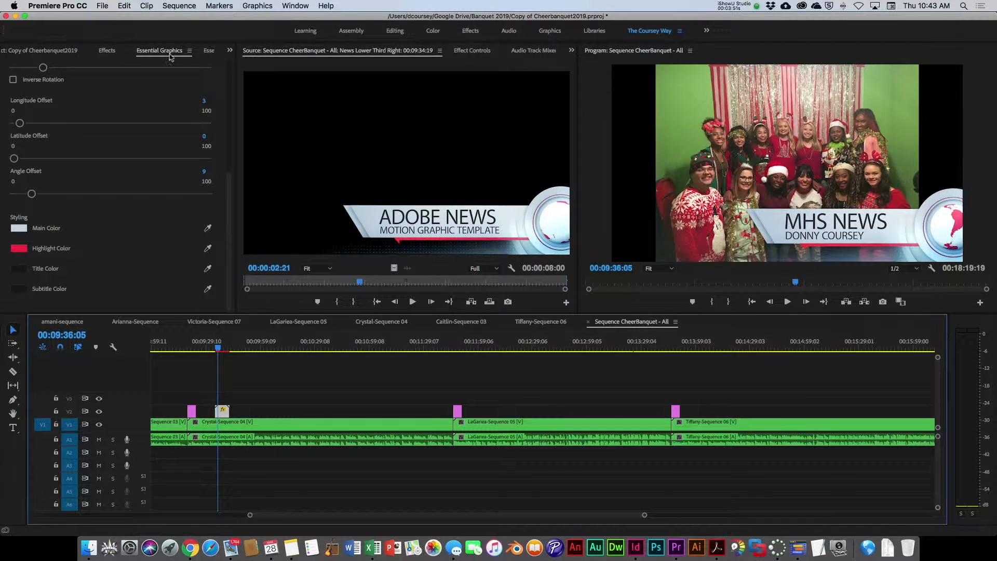
# Step: Apply the Cross Dissolve video transition to the start of the lower third clip
pyautogui.click(107, 50)
pyautogui.click(8, 131)
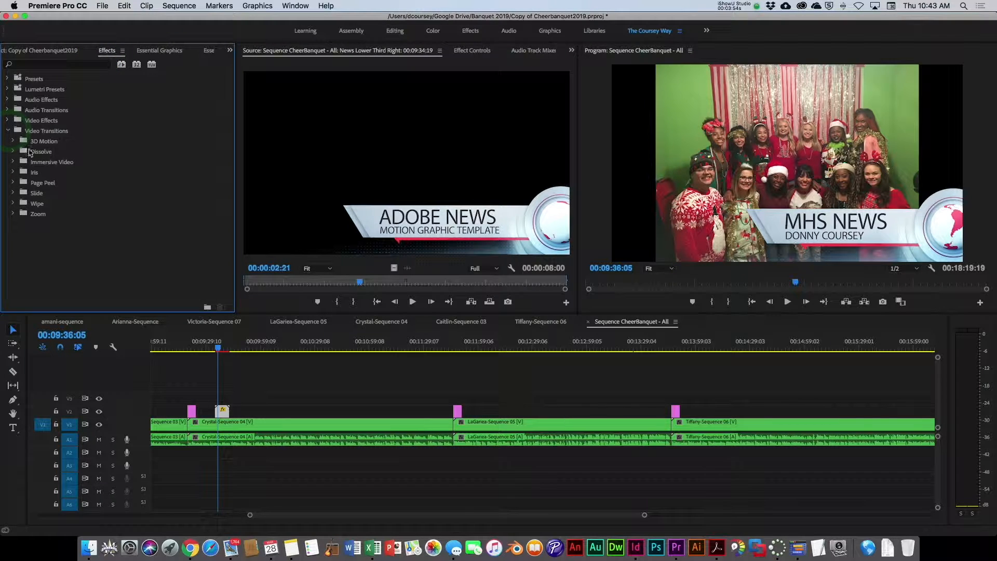
pyautogui.click(13, 152)
pyautogui.moveTo(44, 172); pyautogui.dragTo(218, 423)
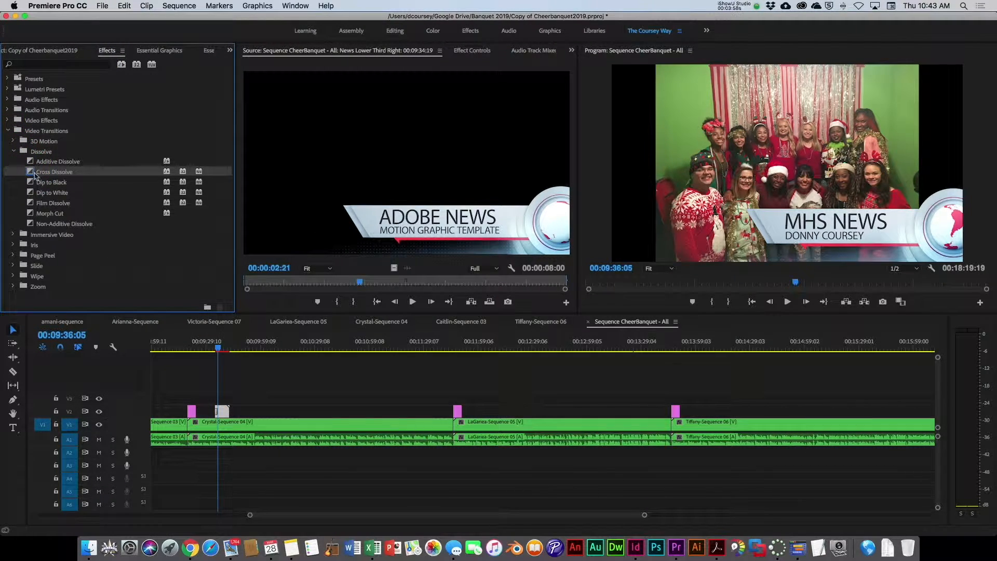
pyautogui.click(33, 172)
pyautogui.click(218, 349)
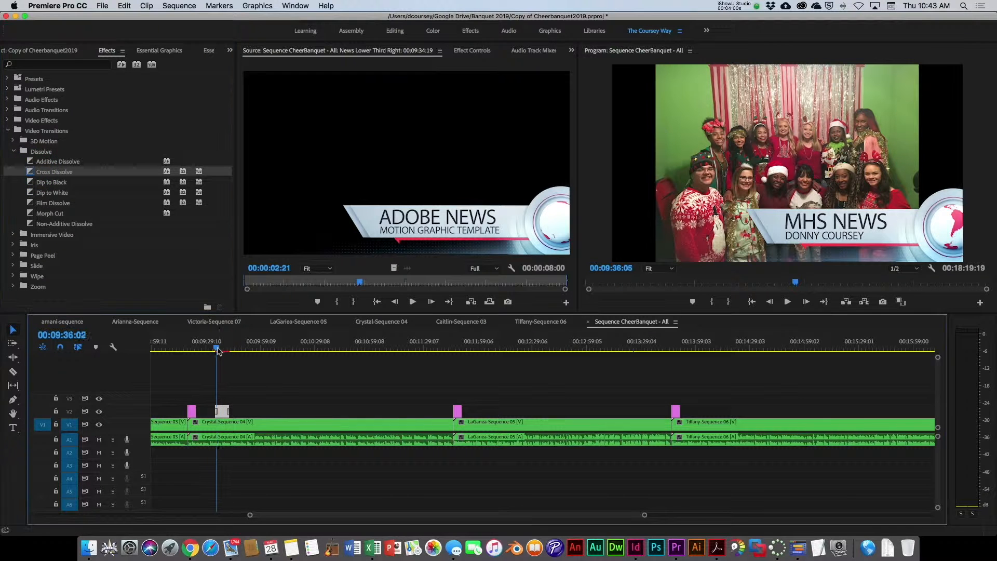
pyautogui.click(217, 350)
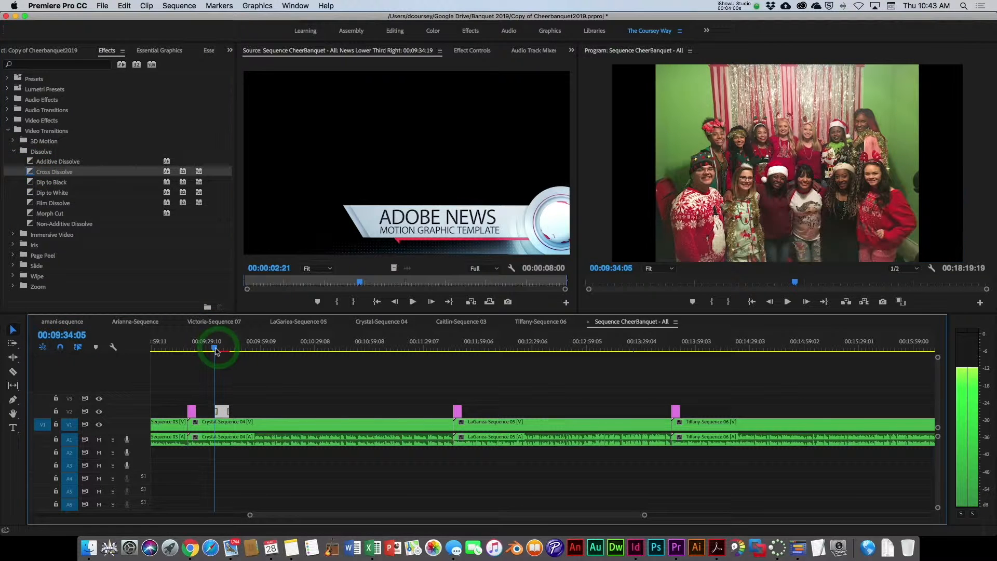
pyautogui.moveTo(218, 352)
pyautogui.mouseDown()
pyautogui.moveTo(234, 351)
pyautogui.moveTo(224, 350)
pyautogui.mouseUp()
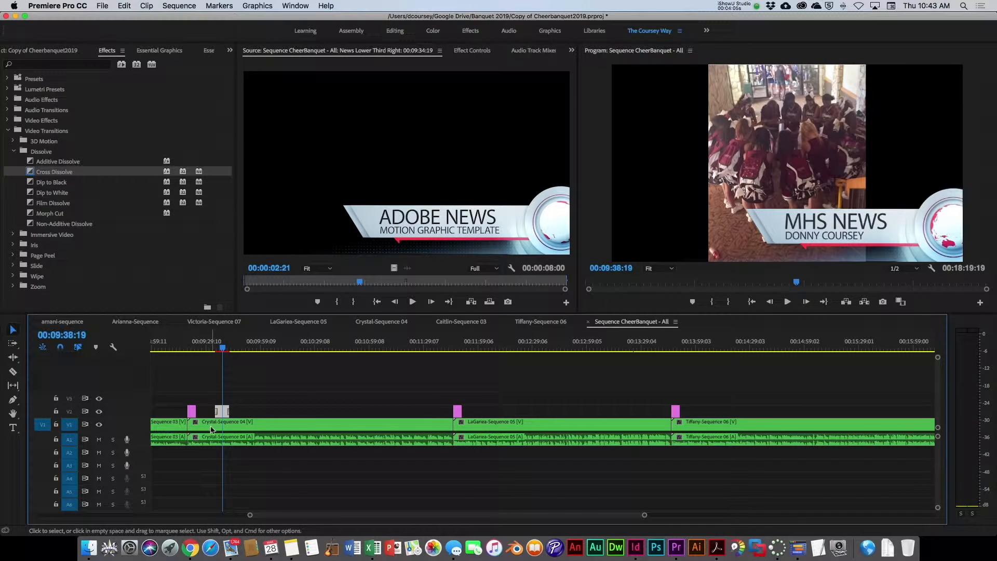
# Step: Scale the lower third to 72 and reposition it to 1230, 656
pyautogui.click(222, 412)
pyautogui.click(472, 50)
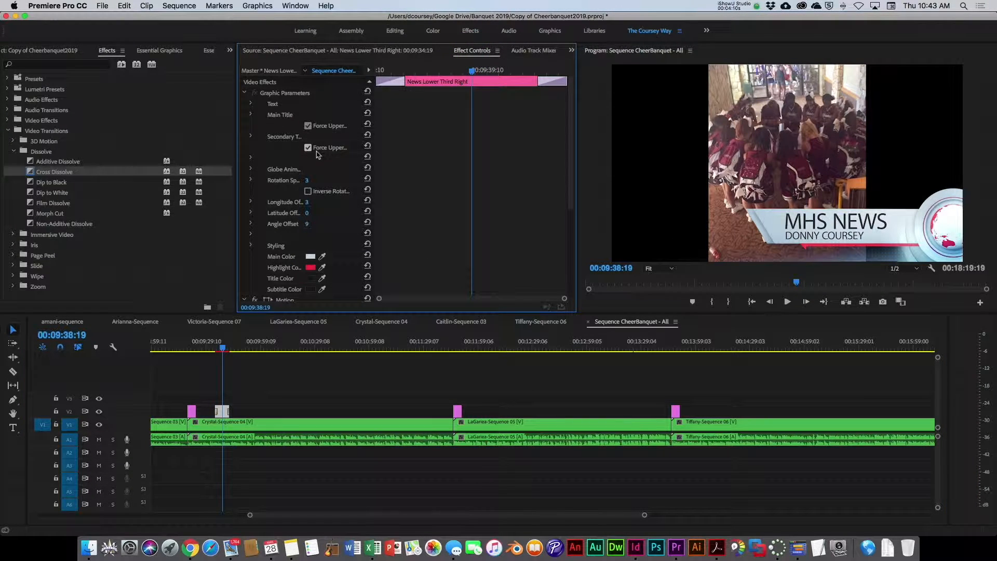
pyautogui.click(245, 92)
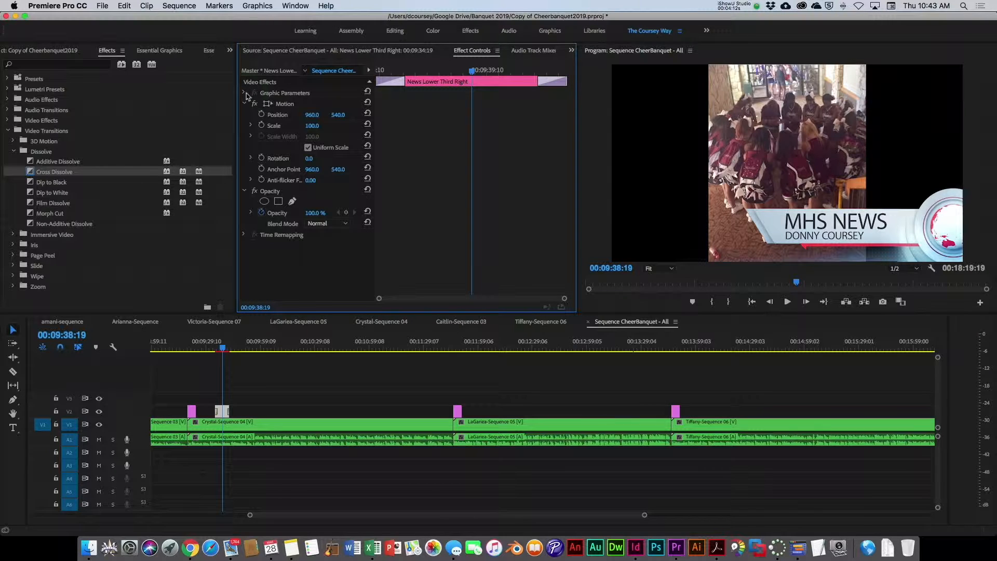
pyautogui.moveTo(313, 126); pyautogui.dragTo(337, 114)
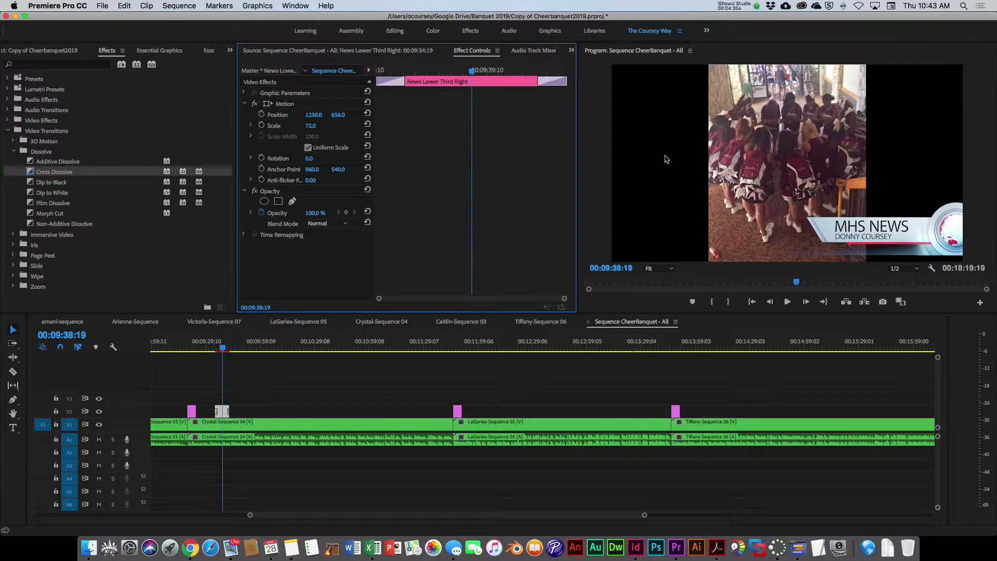
# Step: Turn on safe margins in the program monitor
pyautogui.rightClick(685, 195)
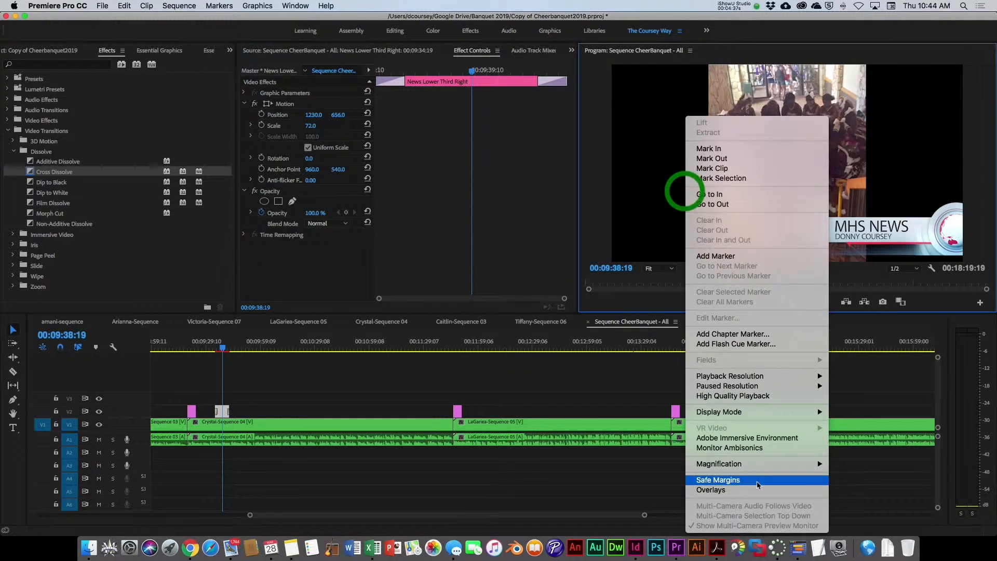
pyautogui.click(726, 481)
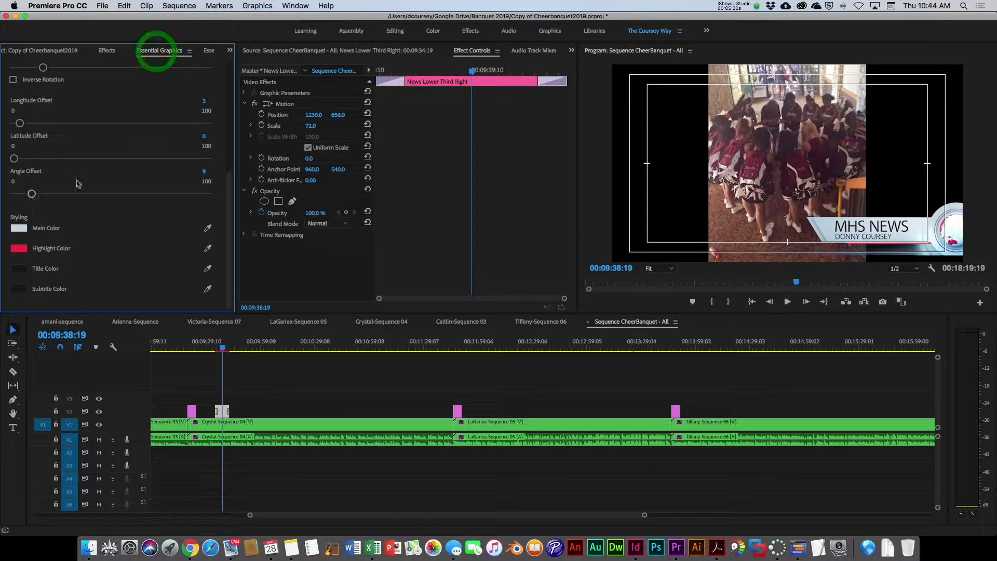
# Step: Browse the Adobe Stock and local lower-third templates for the search 'third'
pyautogui.click(107, 50)
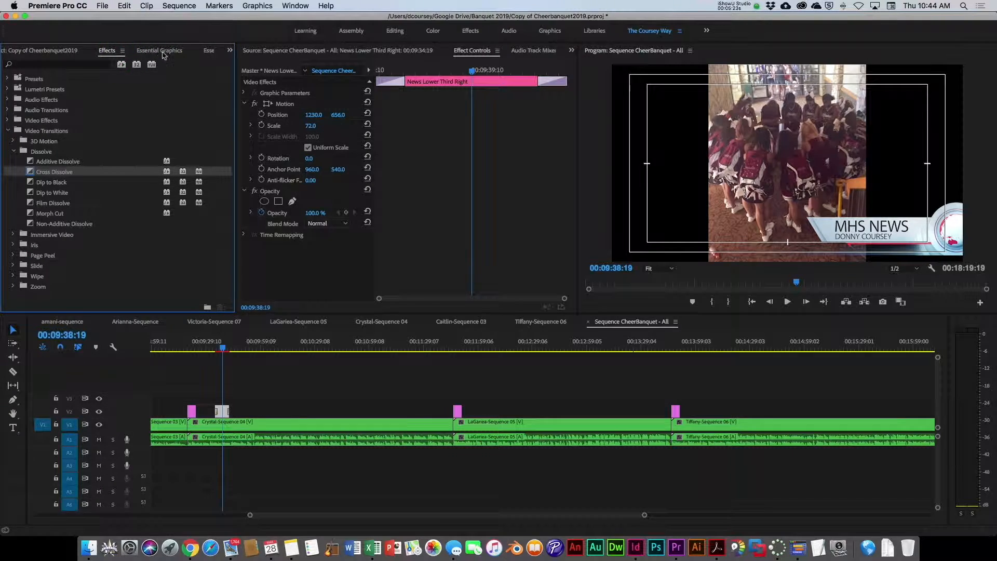
pyautogui.click(163, 53)
pyautogui.scroll(10, 119, 73)
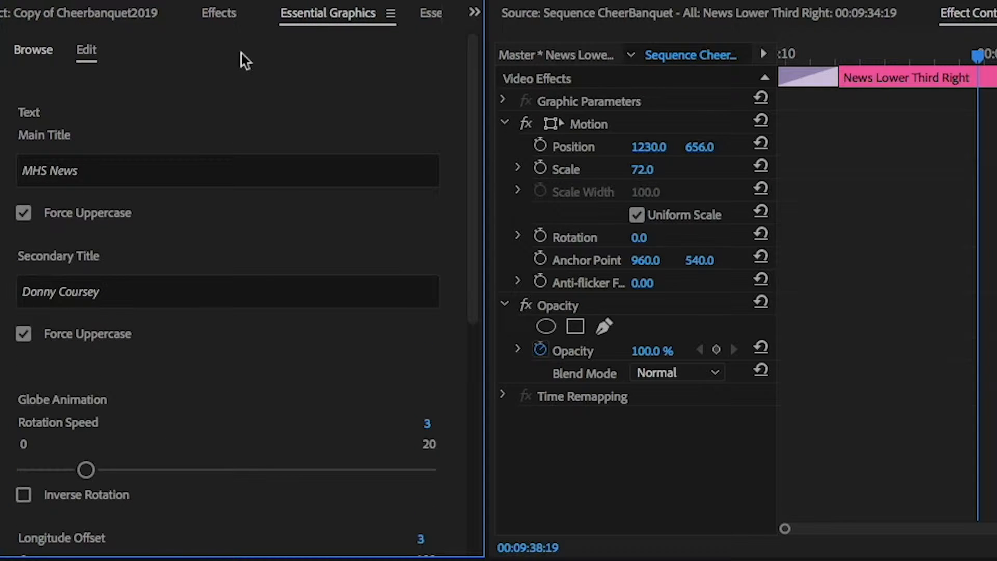
pyautogui.click(25, 51)
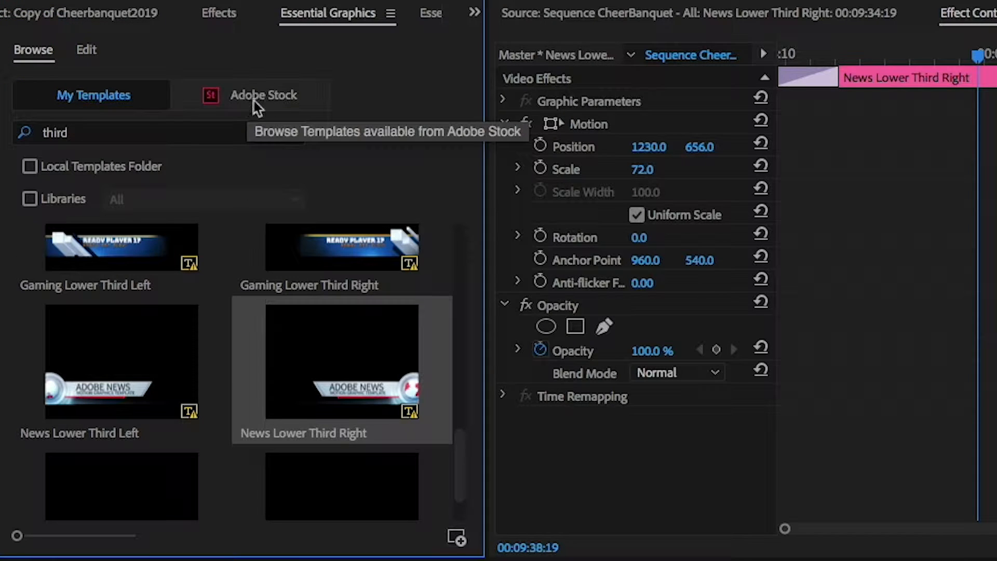
pyautogui.click(288, 103)
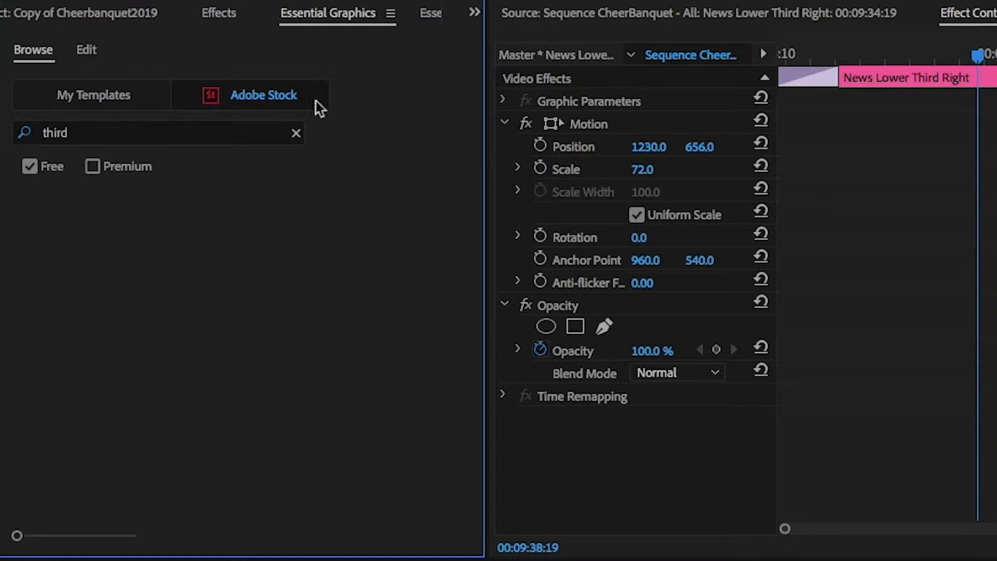
pyautogui.click(281, 97)
pyautogui.click(261, 96)
pyautogui.click(104, 137)
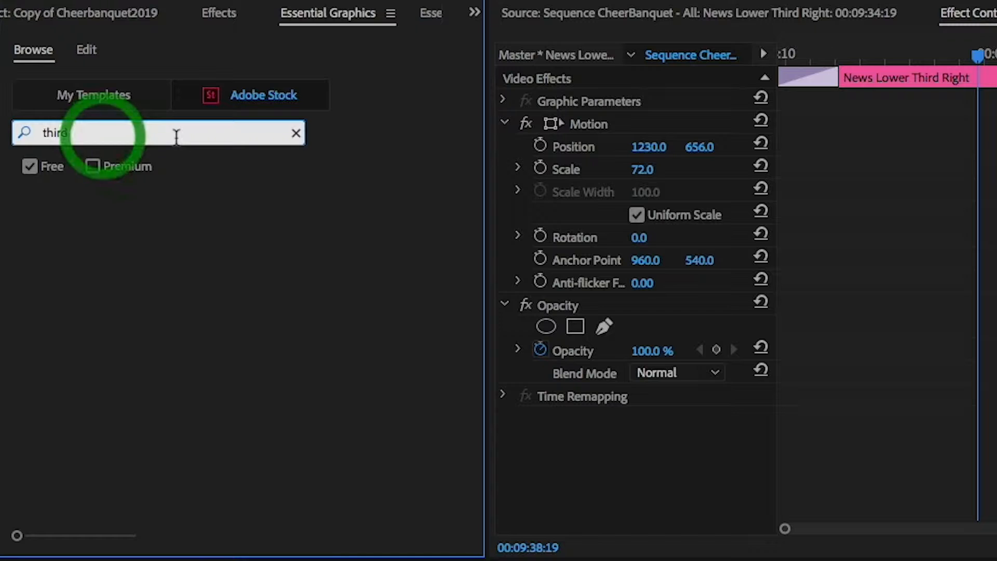
pyautogui.click(106, 95)
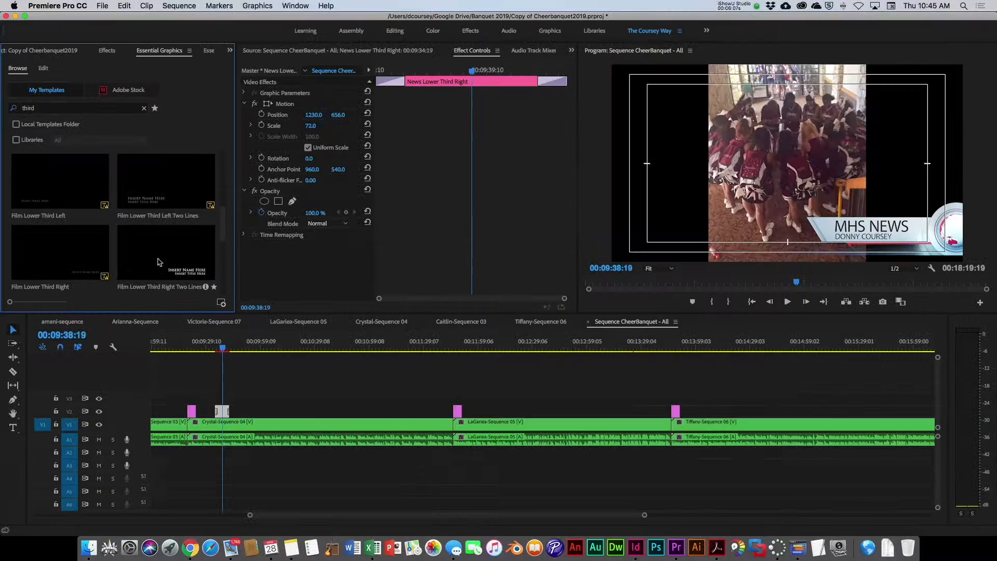
# Step: Add the Film Lower Third Right Two Lines template to the timeline near 00:10:10, accepting the font warning
pyautogui.moveTo(279, 502); pyautogui.dragTo(223, 411)
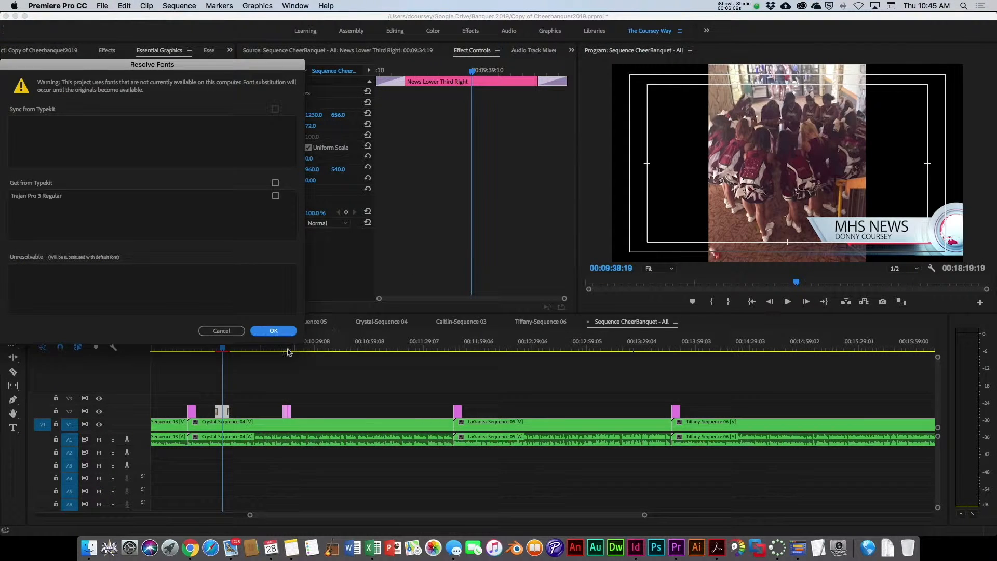
pyautogui.click(274, 330)
# Step: Play back the new lower third in the program monitor
pyautogui.click(282, 345)
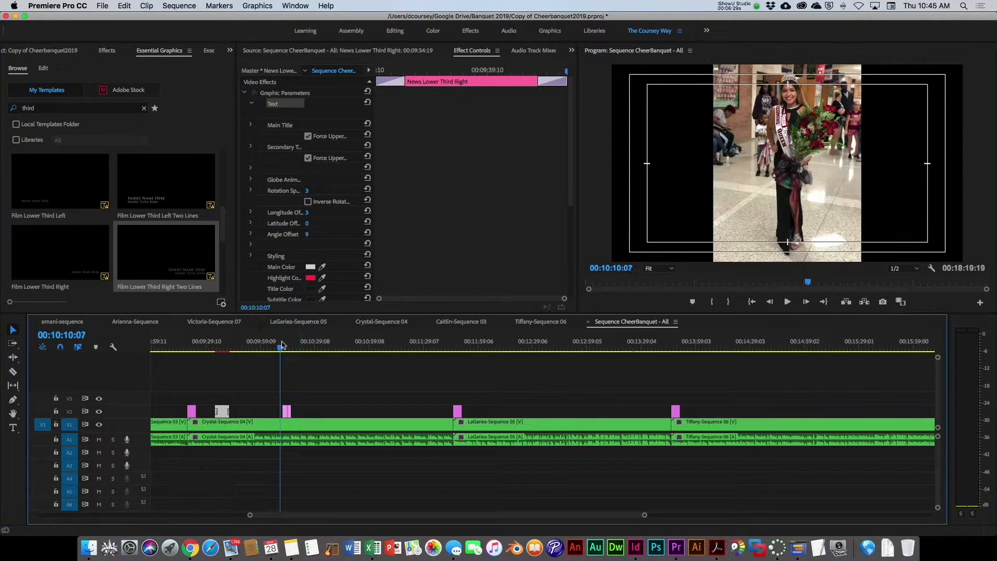
pyautogui.press('space')
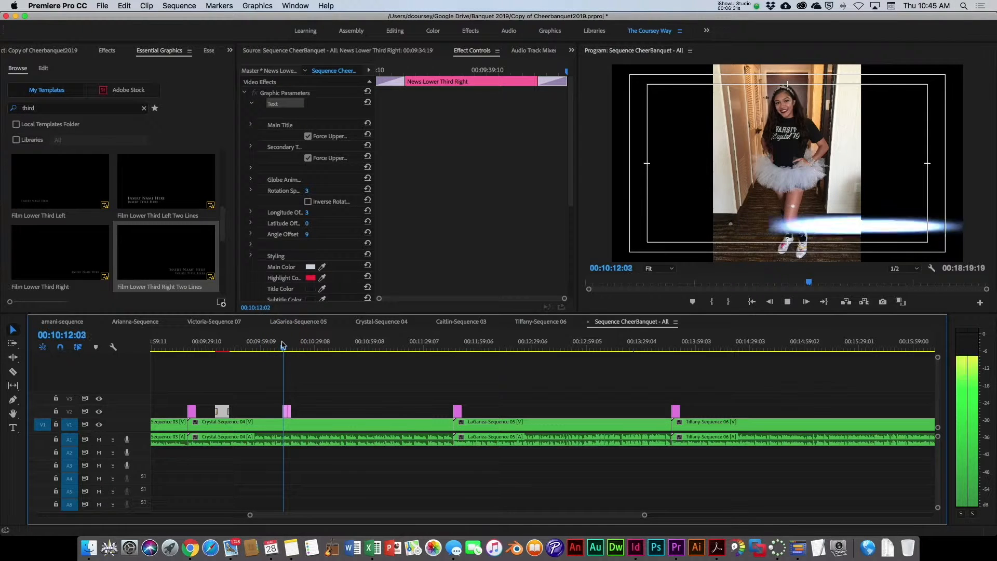
pyautogui.click(785, 303)
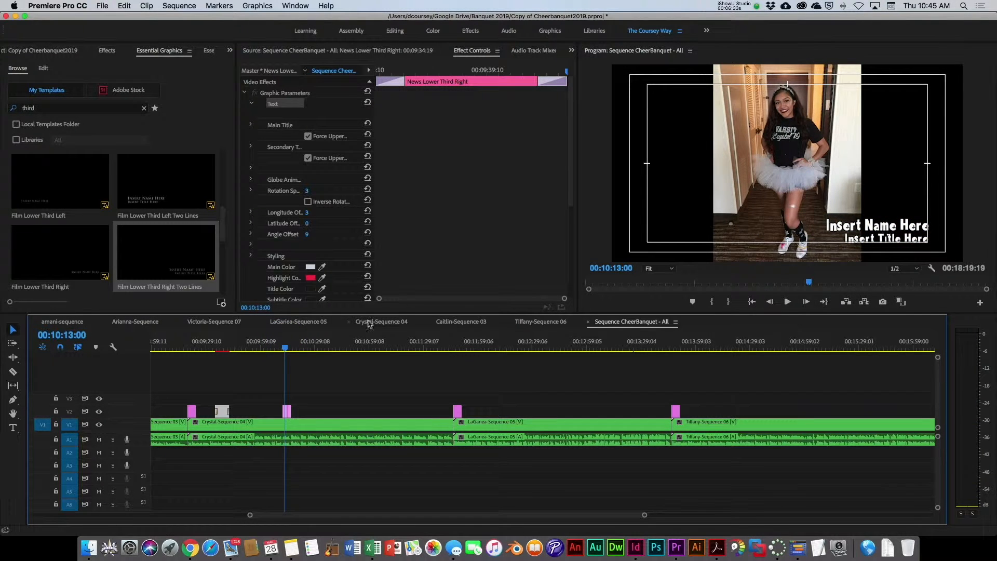
pyautogui.moveTo(285, 348); pyautogui.dragTo(281, 347)
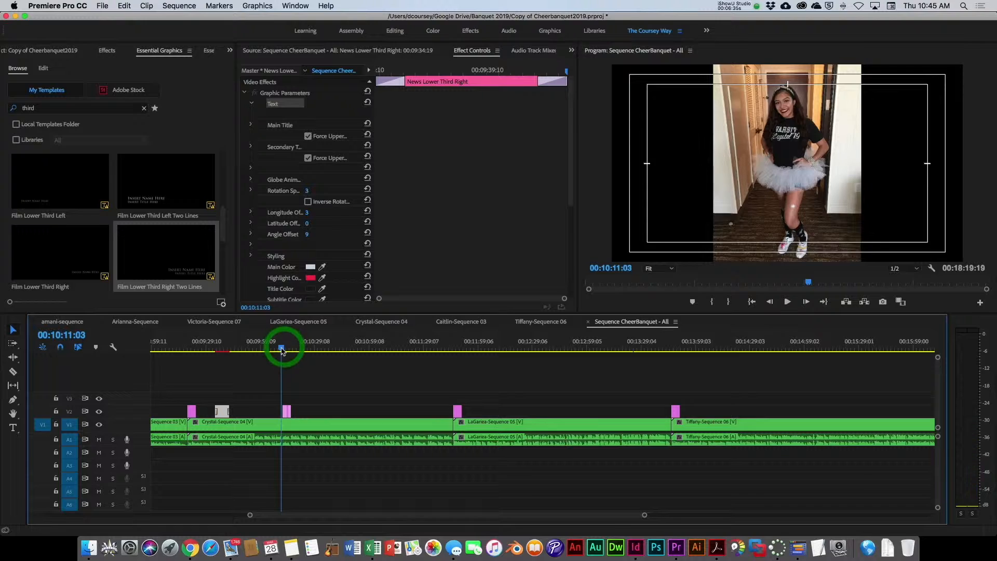
pyautogui.click(787, 302)
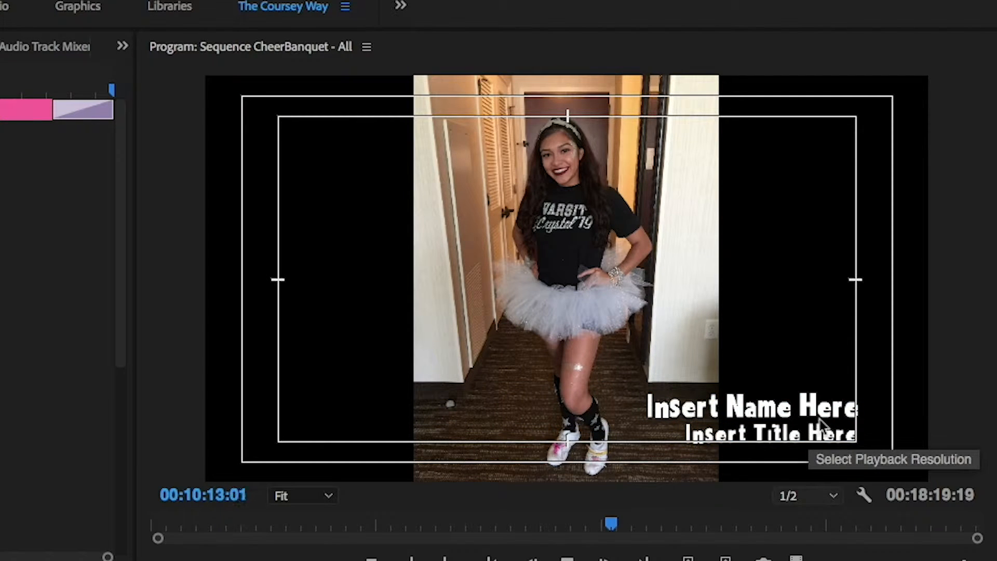
# Step: Edit the lower third's text so the name line reads 'Coursey' and the title line reads 'Teacher'
pyautogui.press('space')
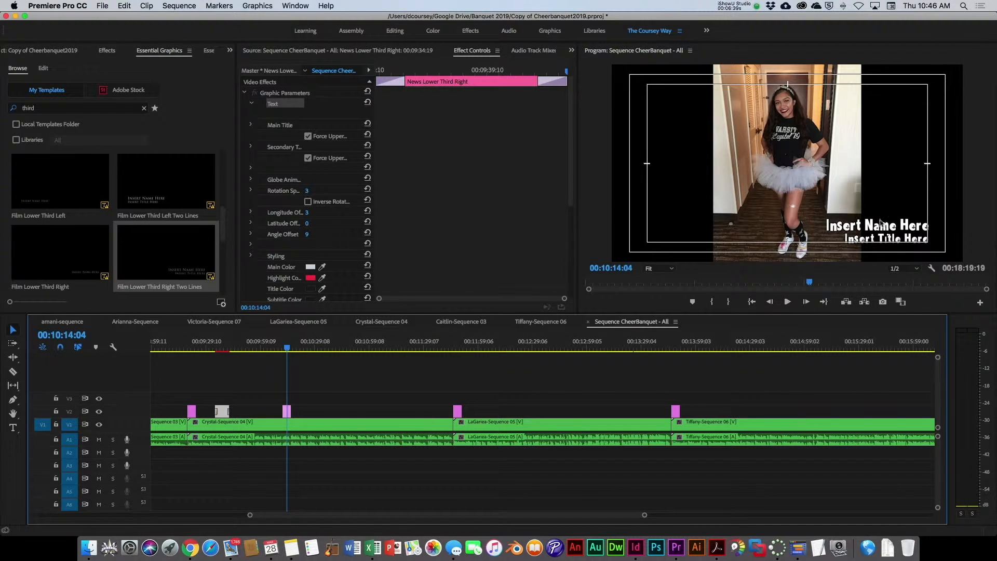
pyautogui.doubleClick(287, 411)
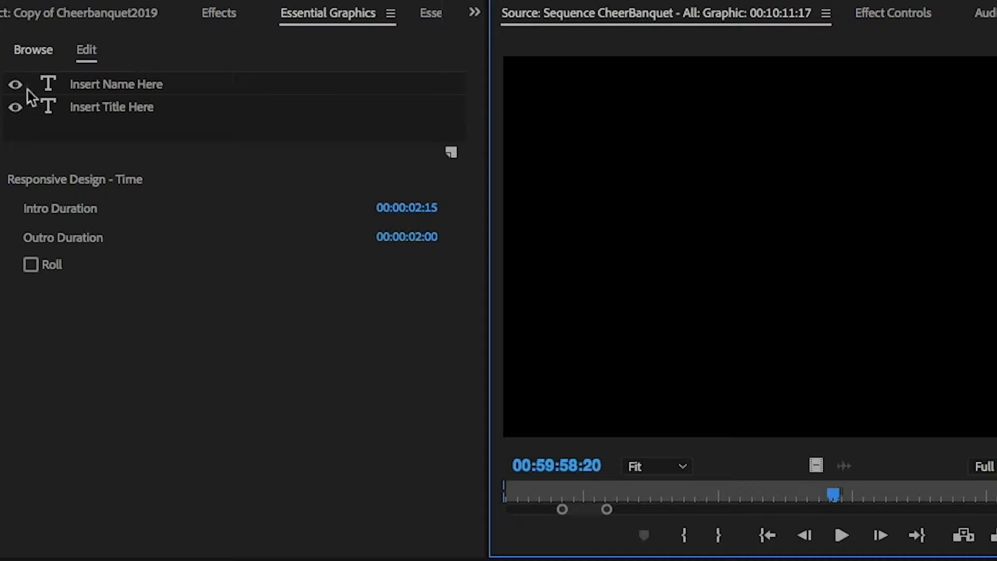
pyautogui.click(68, 84)
pyautogui.click(109, 85)
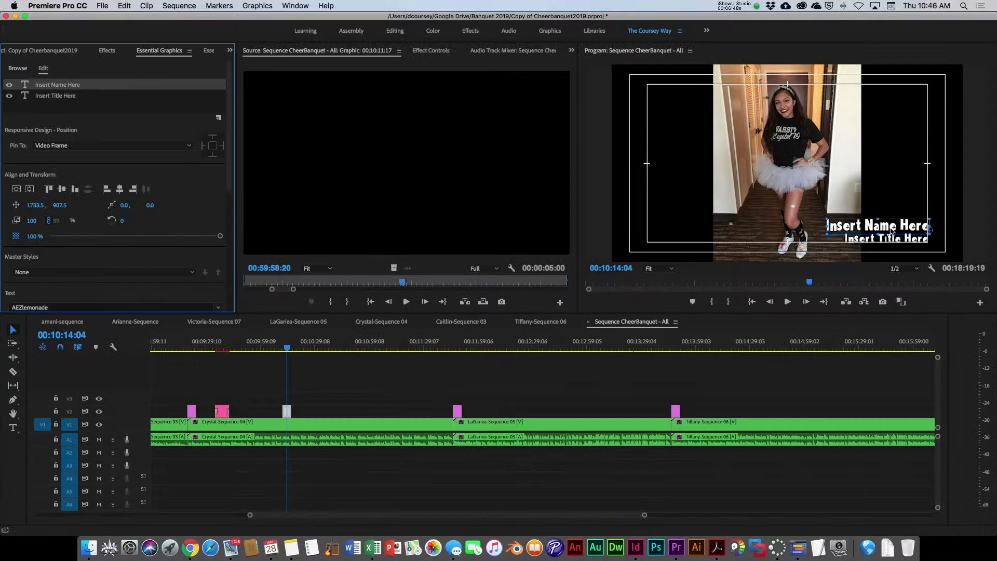
pyautogui.click(890, 227)
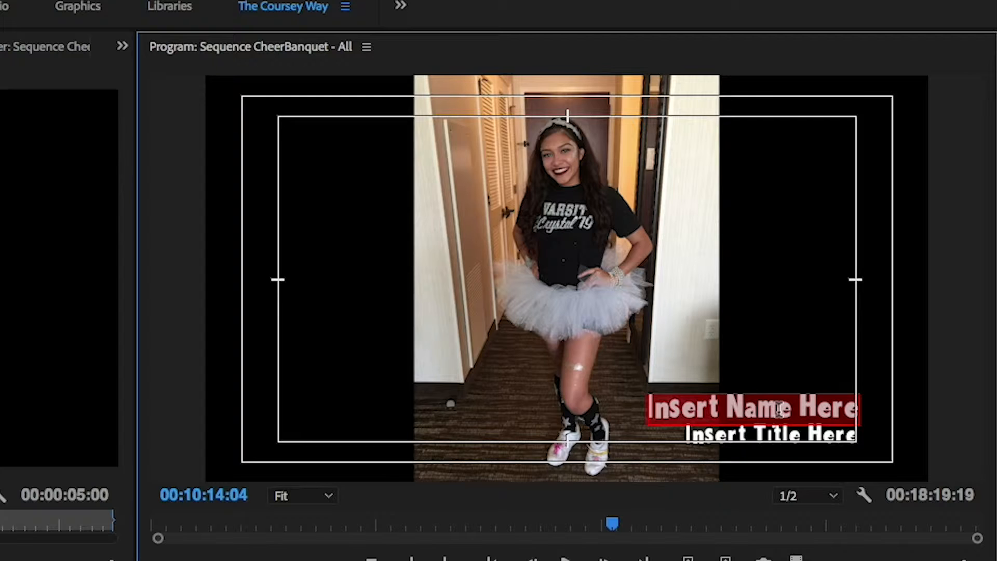
pyautogui.press('BackSpace')
pyautogui.write('Coursey')
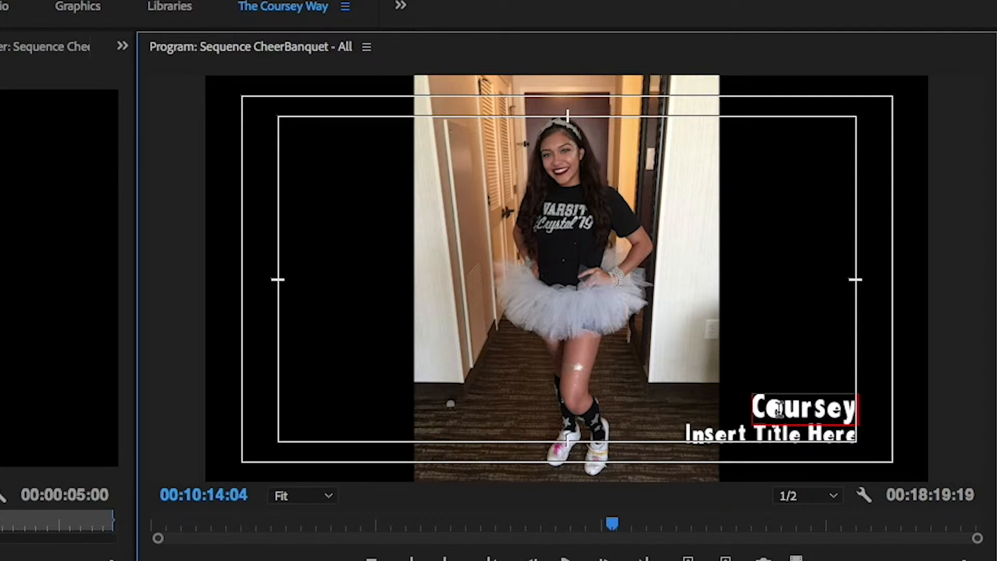
pyautogui.click(778, 432)
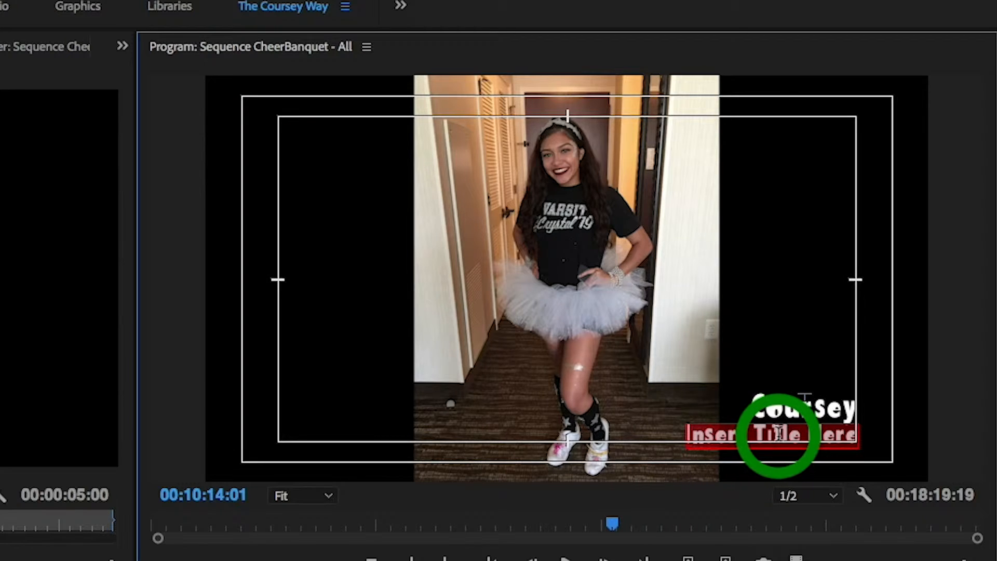
pyautogui.write('Teacher')
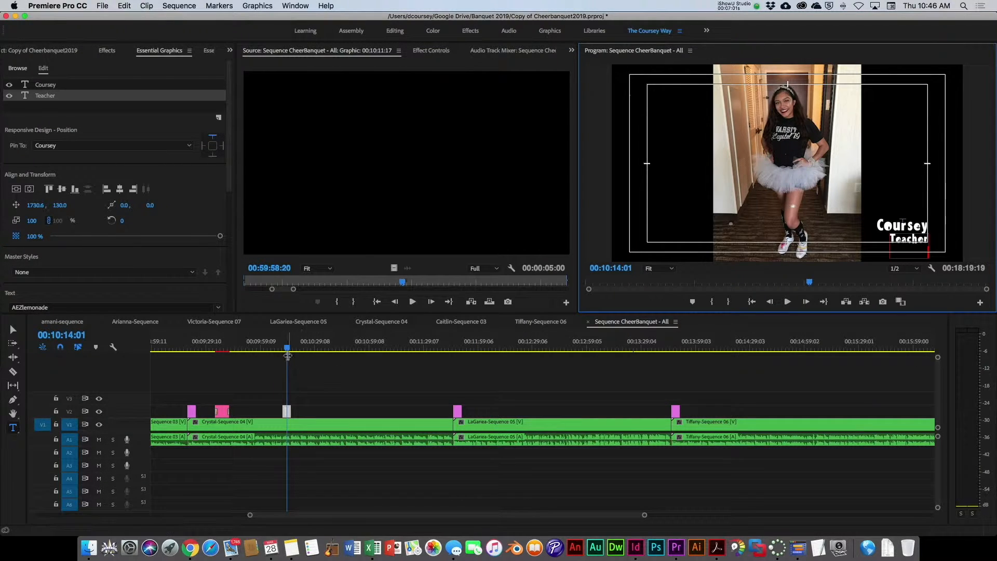
# Step: Create a new text layer reading 'Coursey' in the frame's lower-left at about 00:10:50:15
pyautogui.click(283, 351)
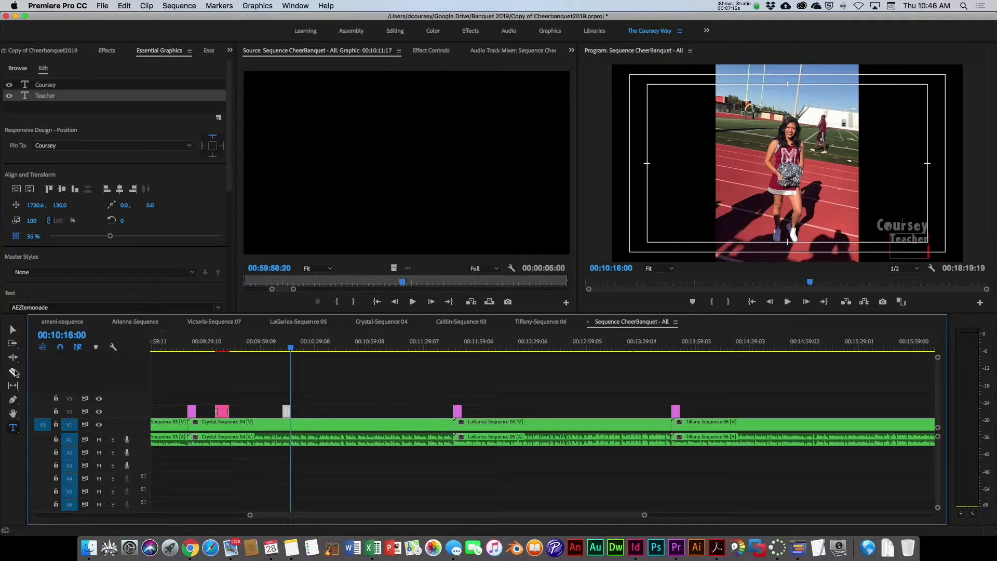
pyautogui.click(16, 431)
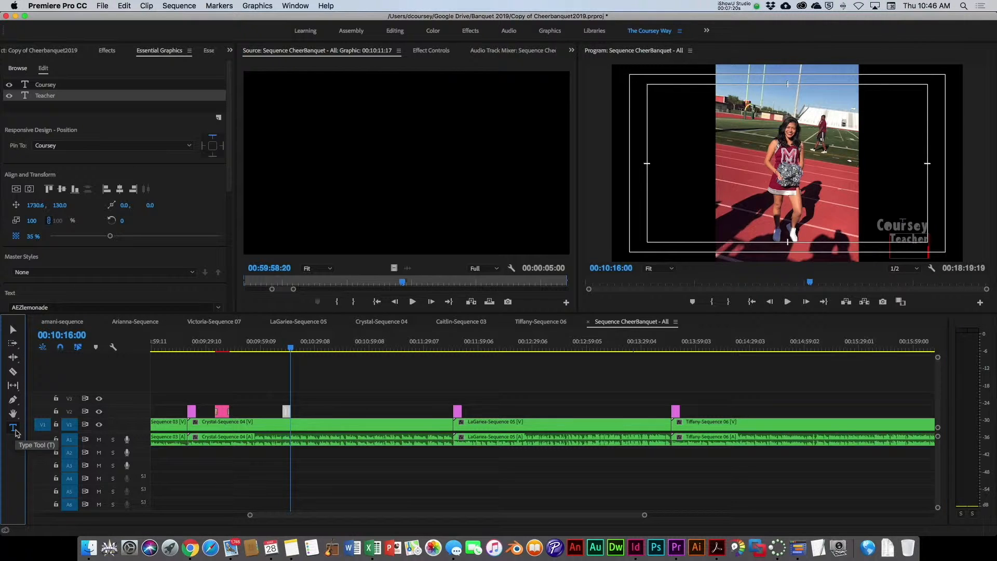
pyautogui.click(354, 346)
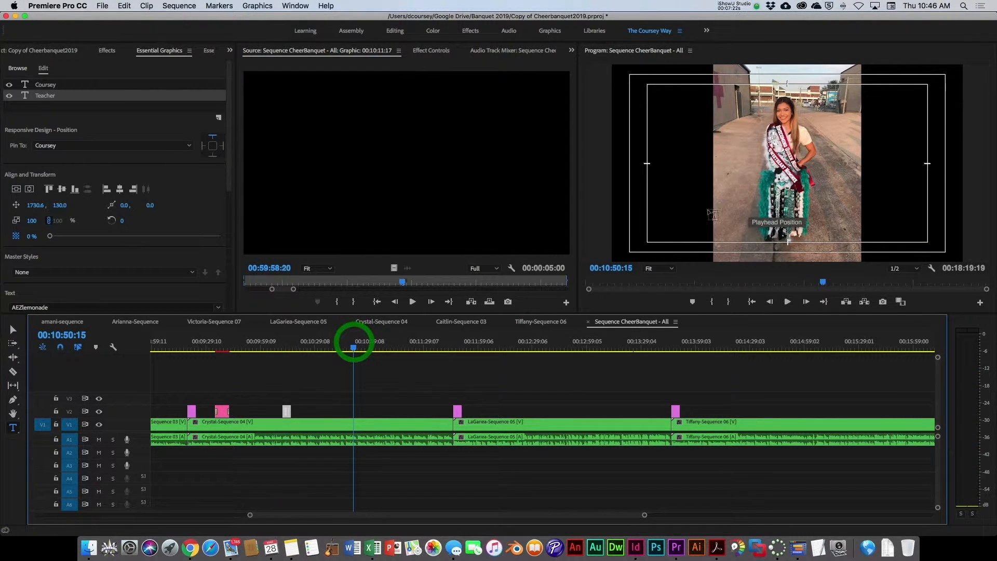
pyautogui.click(655, 206)
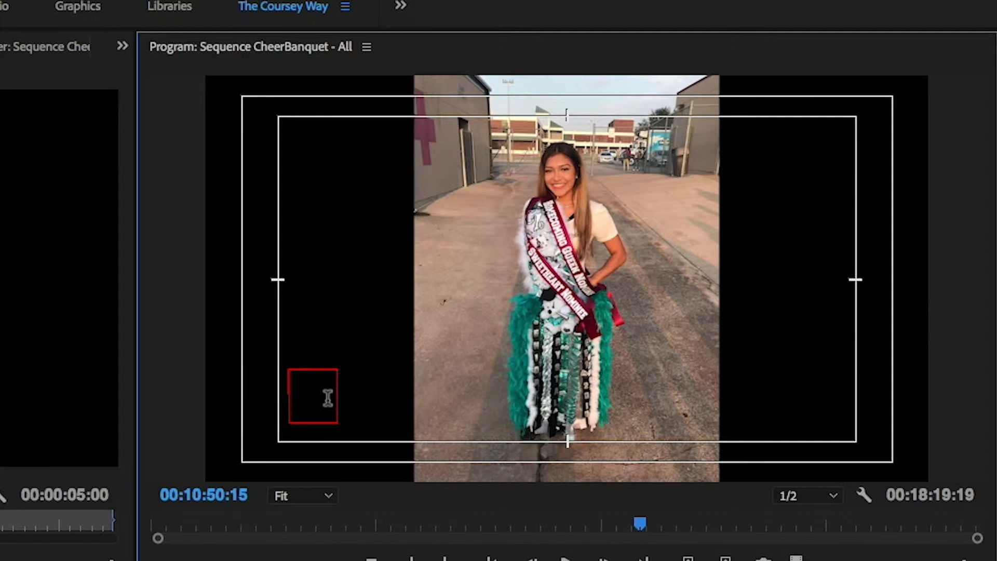
pyautogui.write('Coursey')
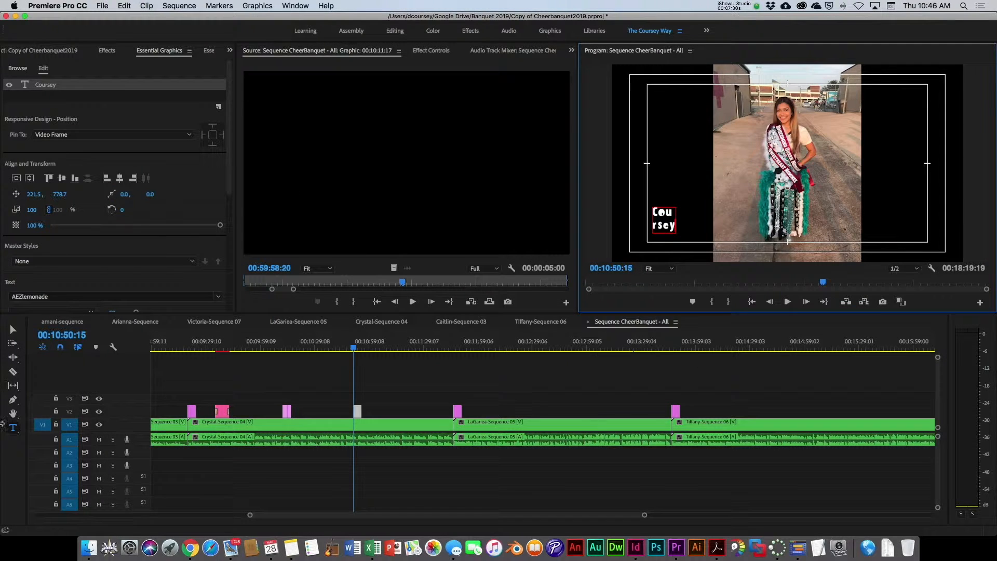
# Step: Widen the Coursey text box so the word fits on one line
pyautogui.click(13, 330)
pyautogui.moveTo(677, 221); pyautogui.dragTo(712, 220)
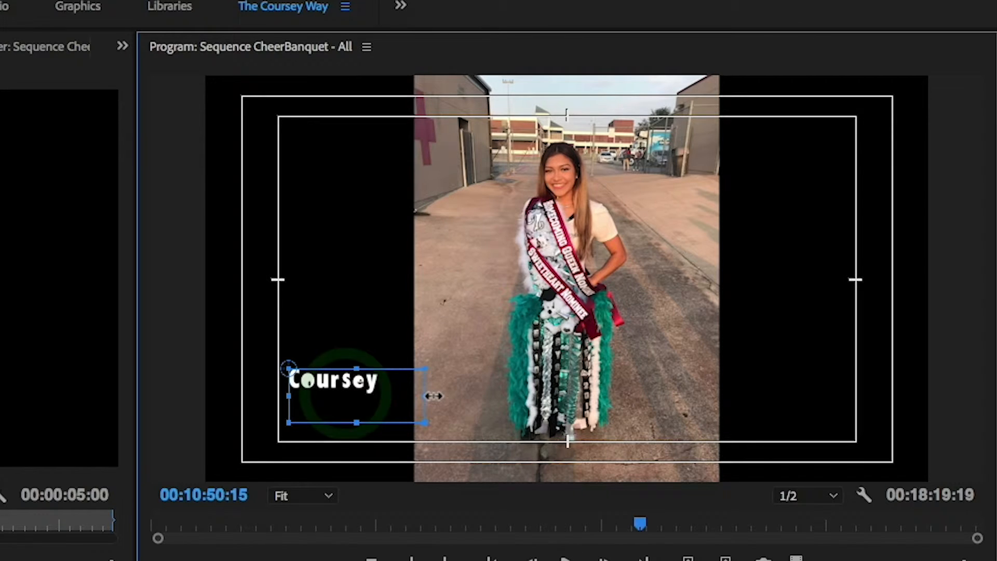
pyautogui.moveTo(412, 395); pyautogui.dragTo(403, 395)
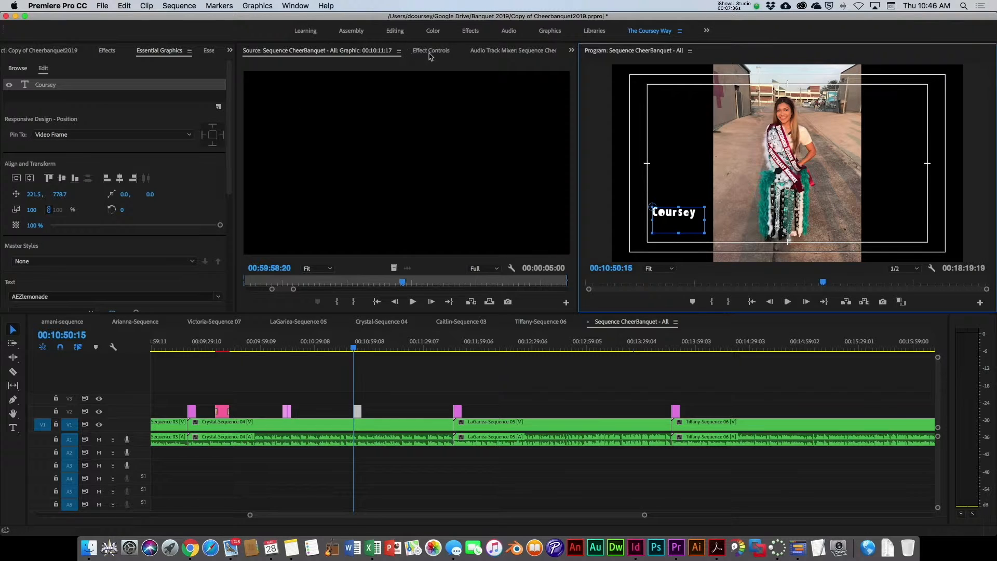
# Step: Move the Coursey text slightly lower, near the bottom-left of the safe margins
pyautogui.click(429, 52)
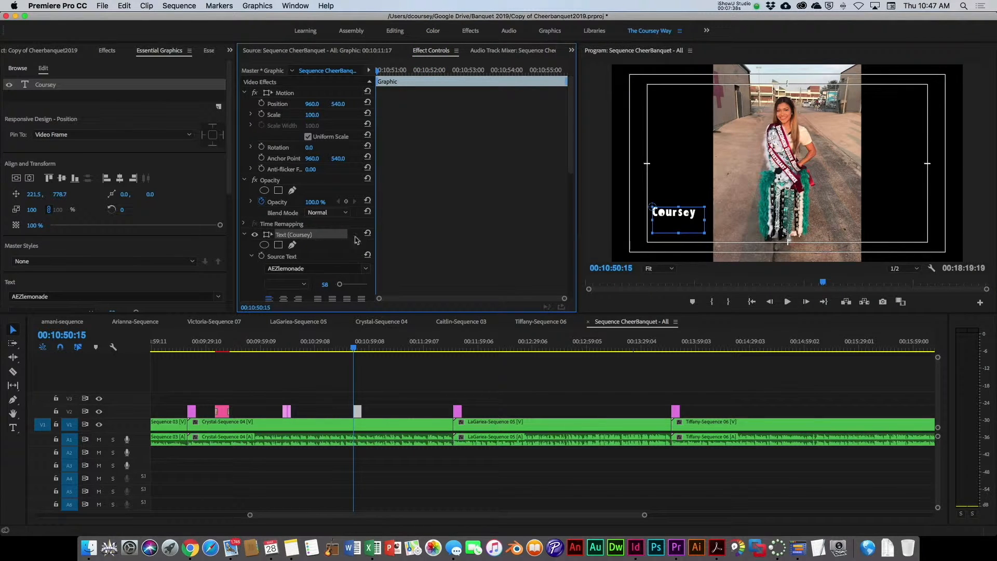
pyautogui.moveTo(678, 234); pyautogui.dragTo(678, 221)
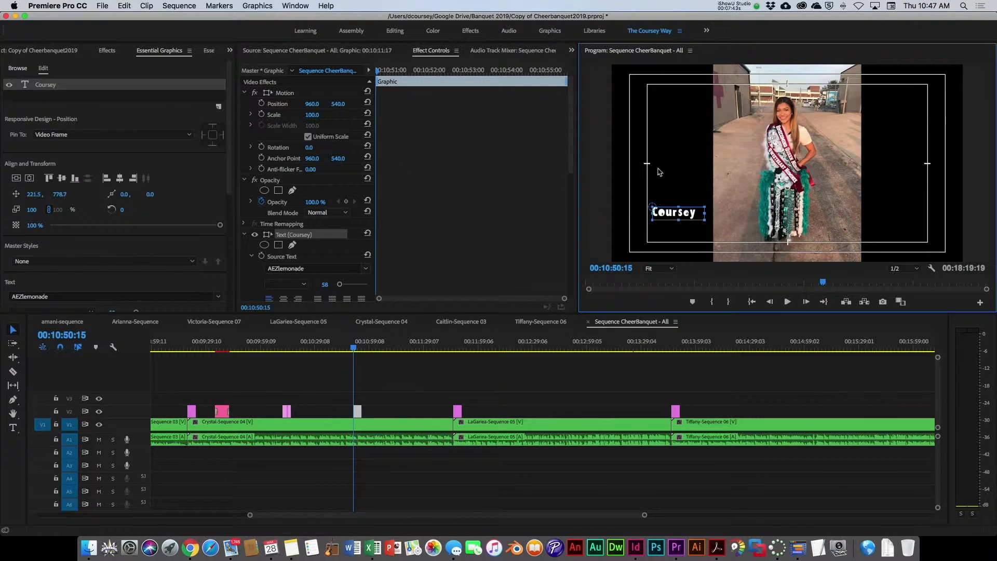
pyautogui.moveTo(678, 213); pyautogui.dragTo(680, 231)
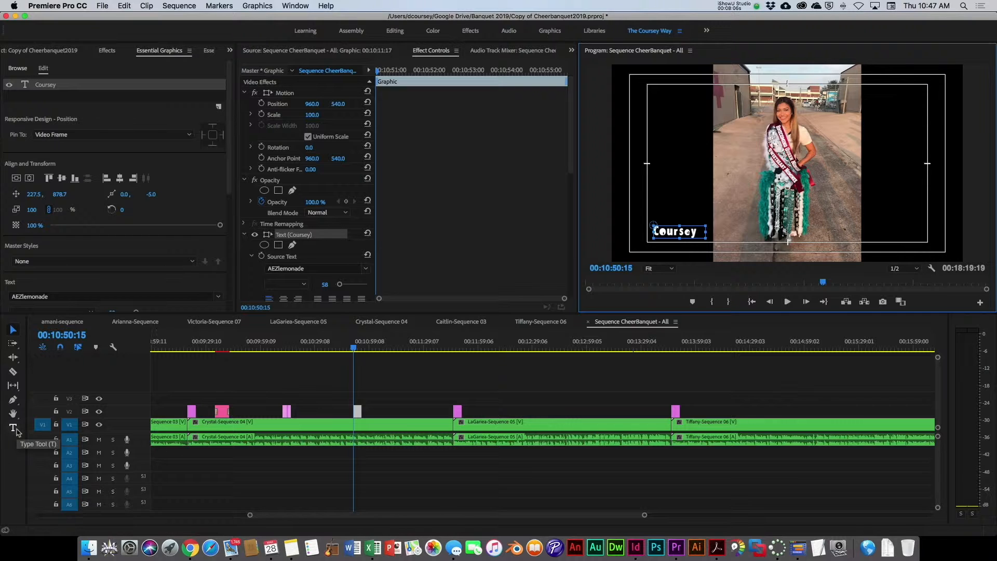
# Step: Create a new legacy title named Title 01 at 1920 x 1080 with default settings
pyautogui.click(102, 6)
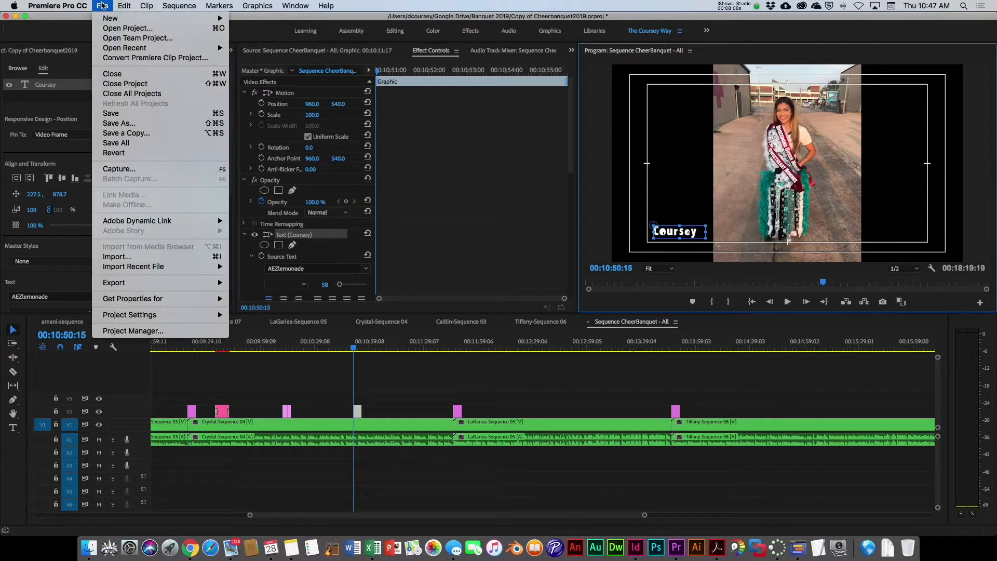
pyautogui.moveTo(112, 19)
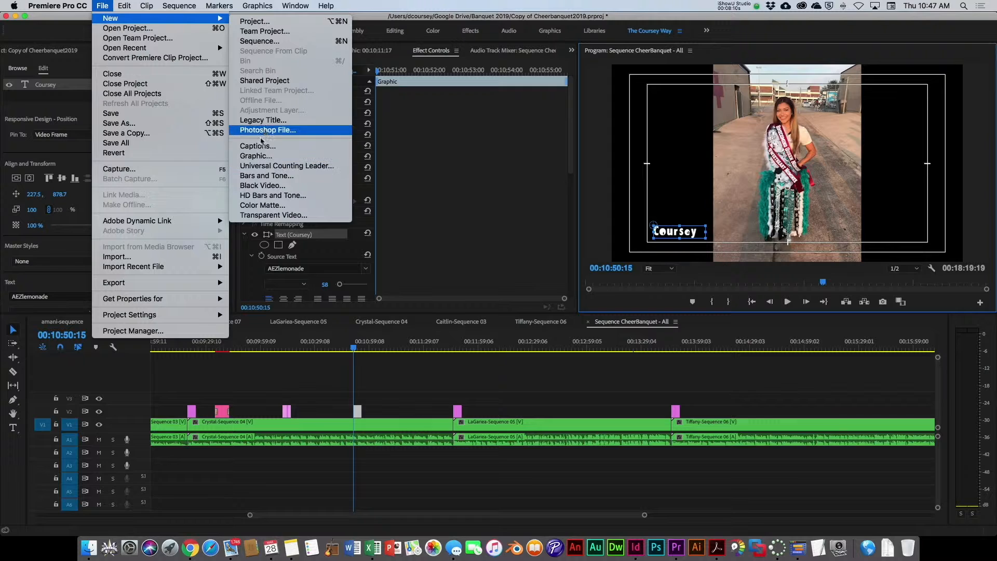
pyautogui.click(266, 122)
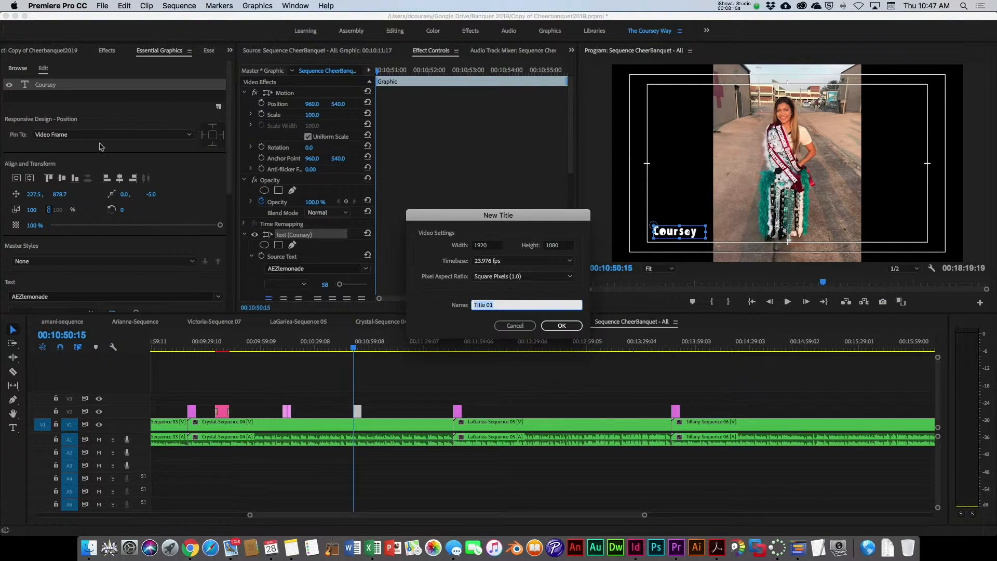
pyautogui.click(561, 325)
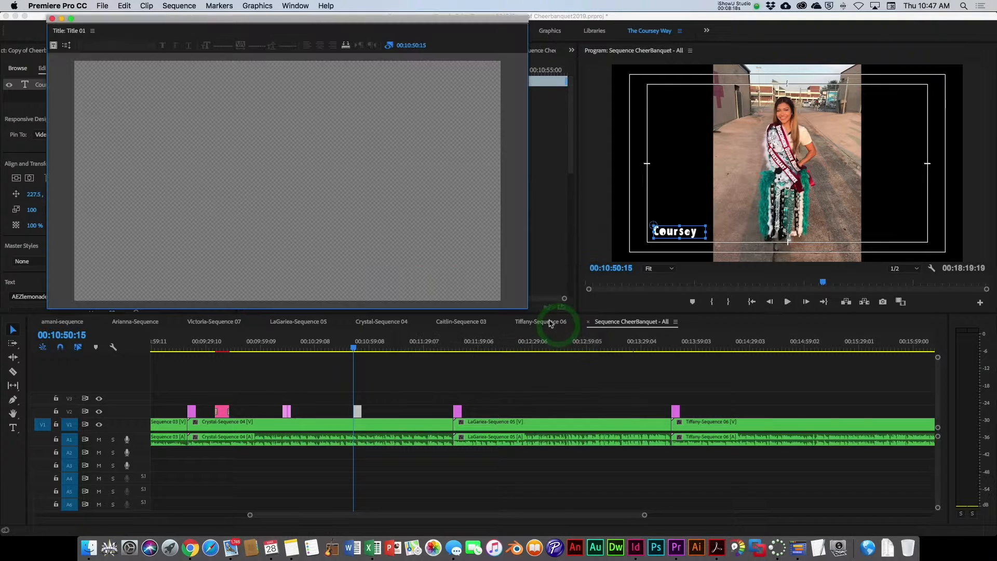
# Step: Pick a pink legacy title style and add a text box reading 'Test' in the title
pyautogui.scroll(-5, 208, 280)
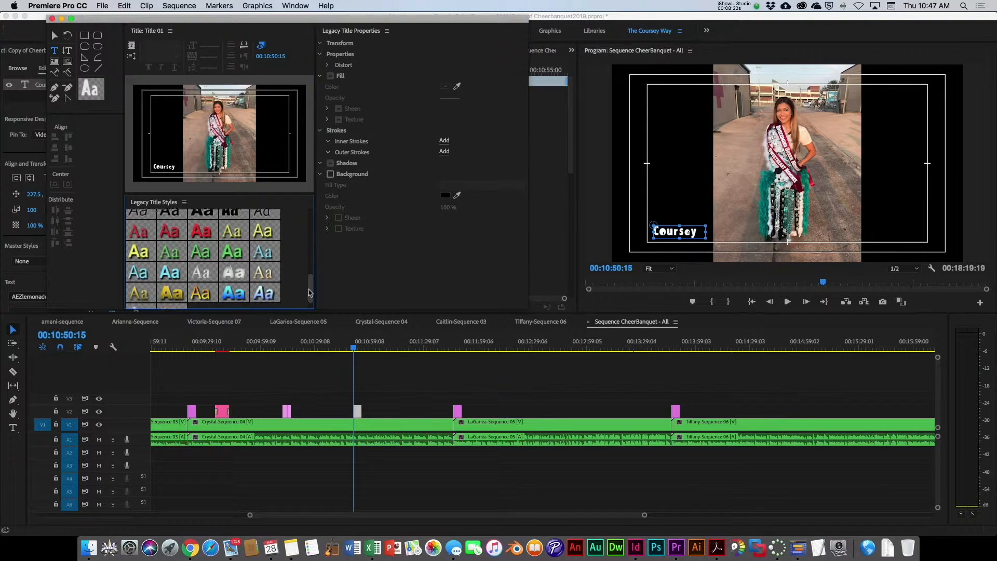
pyautogui.click(172, 300)
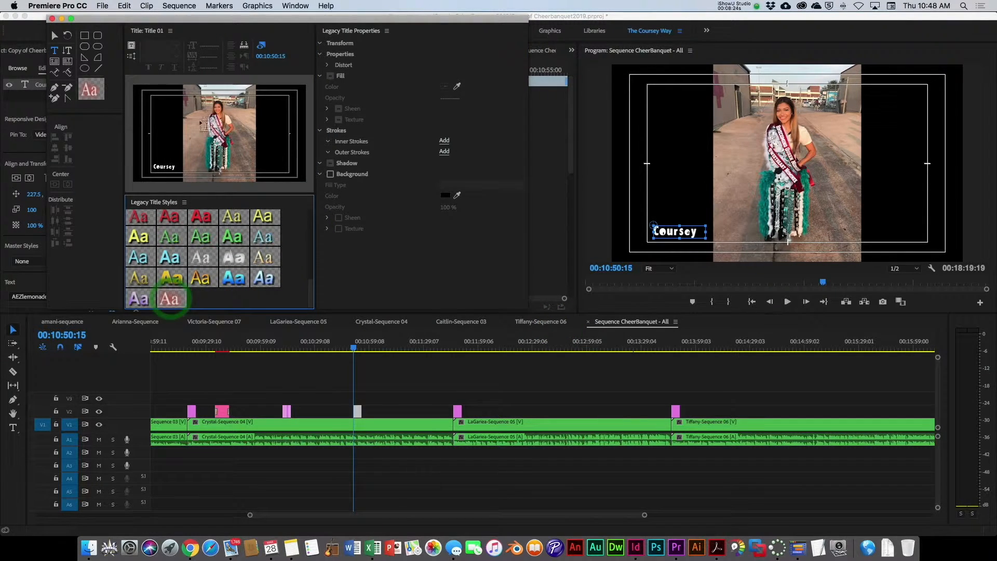
pyautogui.moveTo(166, 113); pyautogui.dragTo(232, 140)
pyautogui.write('Test')
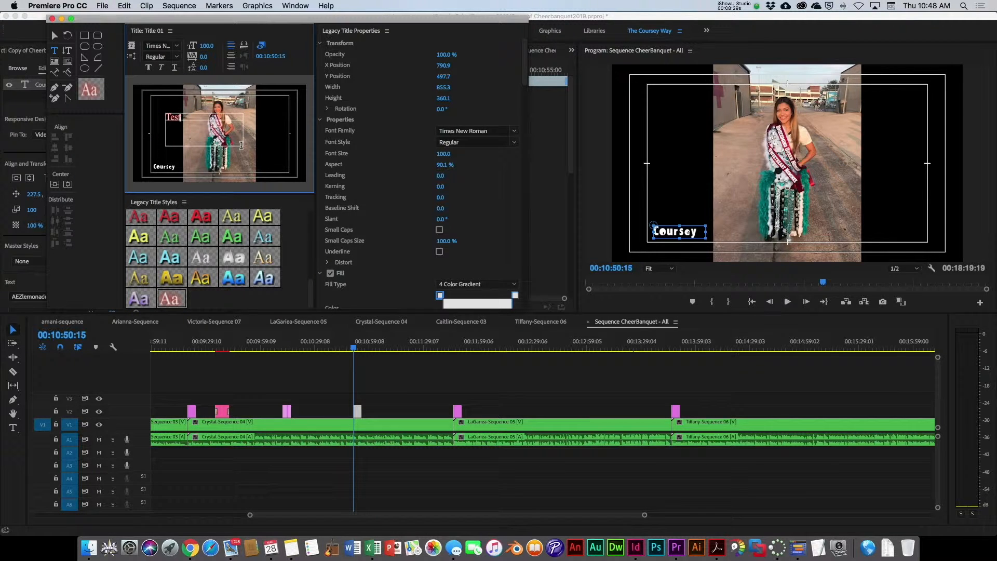
# Step: Resize the Test text box and increase its font size to 358
pyautogui.click(54, 36)
pyautogui.moveTo(242, 146); pyautogui.dragTo(269, 154)
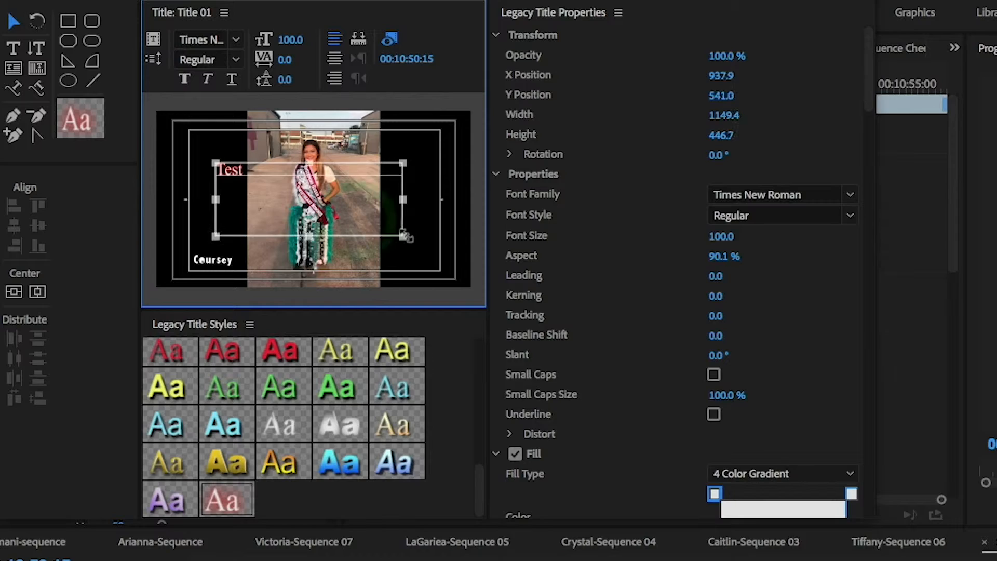
pyautogui.moveTo(407, 236); pyautogui.dragTo(418, 240)
pyautogui.click(347, 216)
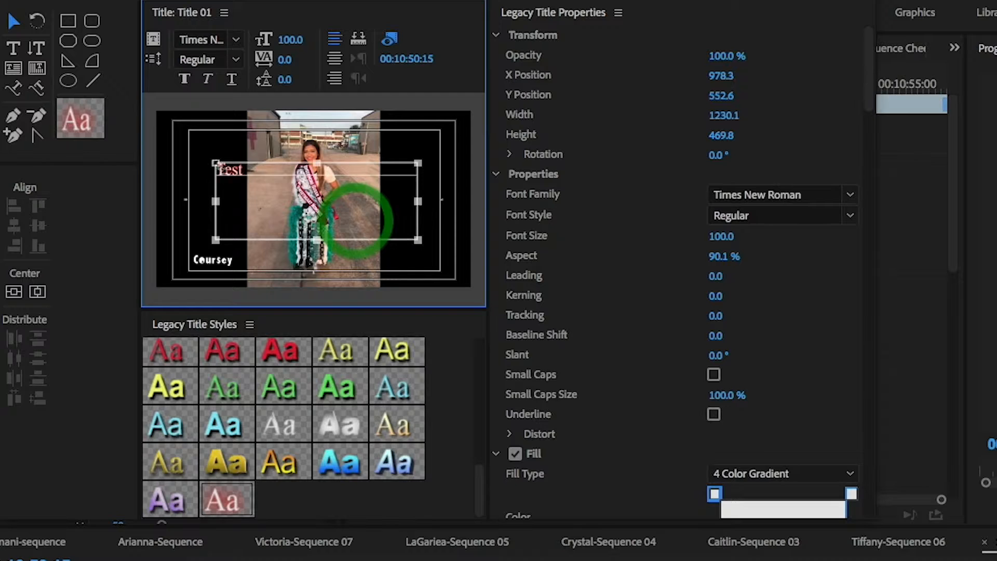
pyautogui.doubleClick(247, 173)
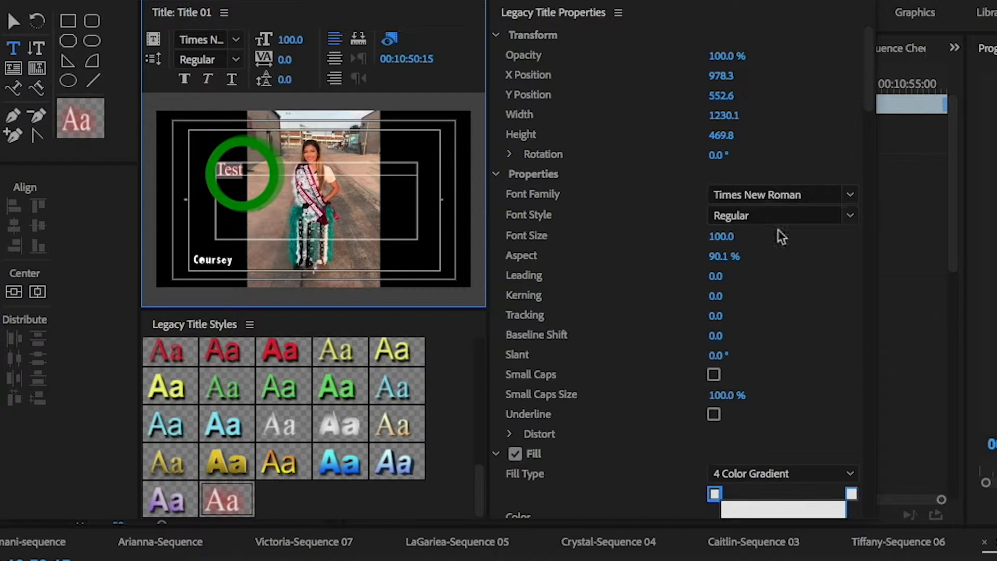
pyautogui.moveTo(722, 236); pyautogui.dragTo(756, 236)
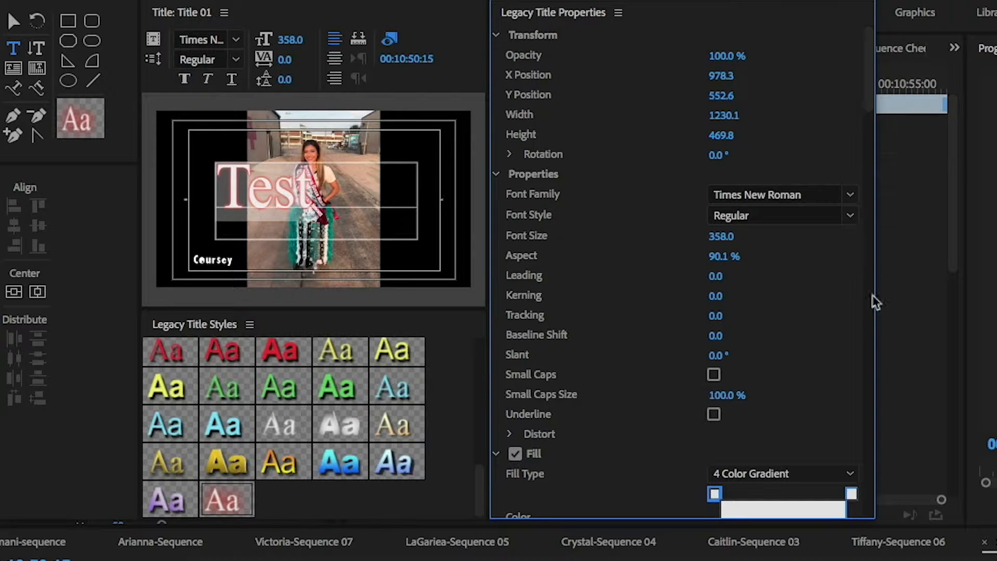
# Step: Change the text's fill type from 4 Color Gradient to Solid
pyautogui.click(712, 494)
pyautogui.click(845, 474)
pyautogui.click(844, 474)
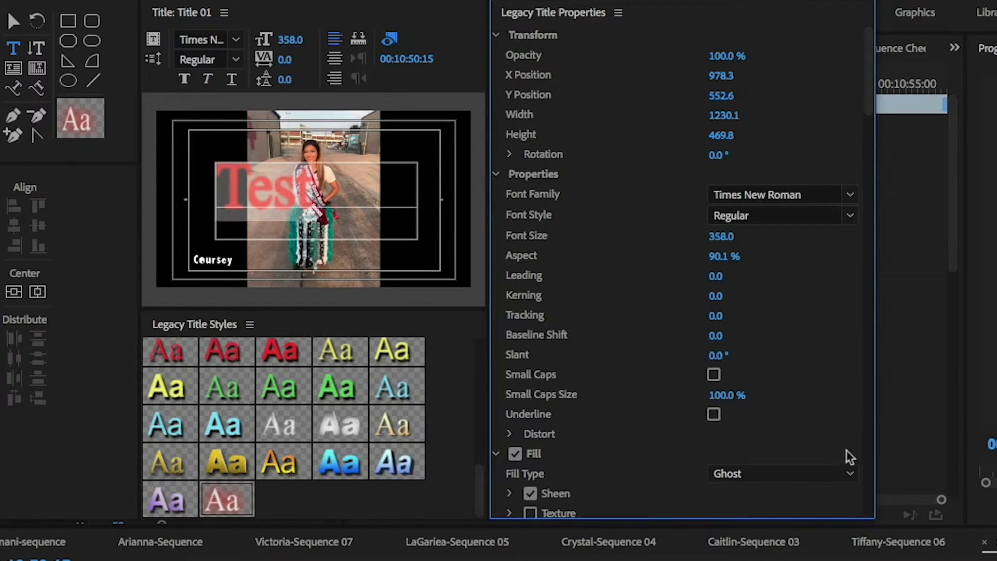
pyautogui.click(850, 473)
pyautogui.click(787, 496)
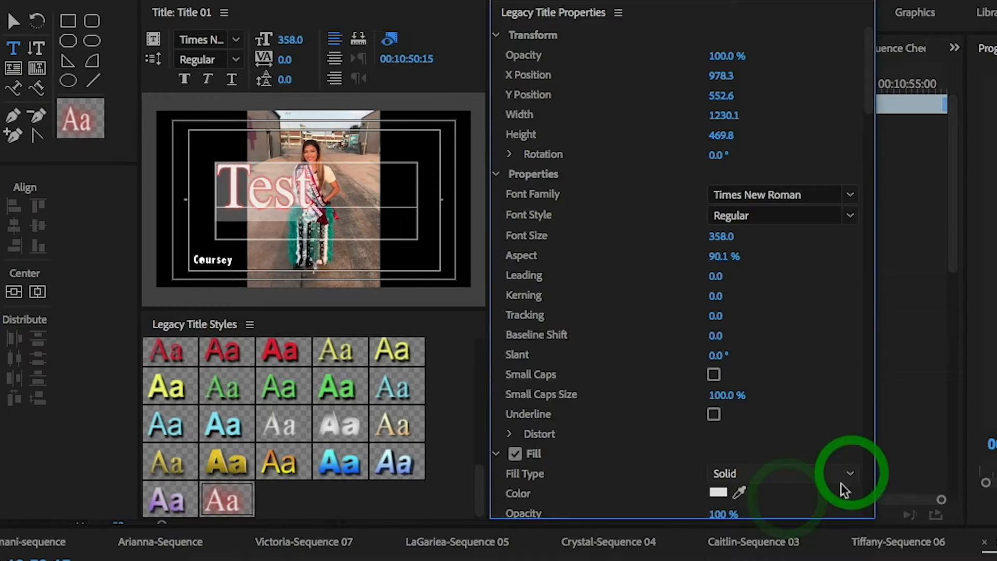
# Step: Set the solid fill color to dark navy blue and close the legacy title editor
pyautogui.click(719, 492)
pyautogui.click(868, 345)
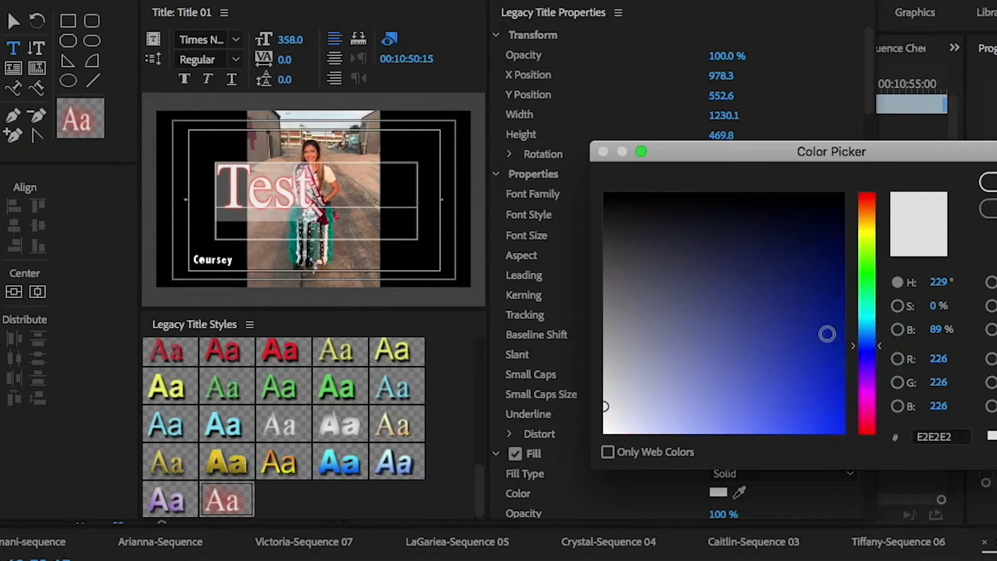
pyautogui.click(784, 246)
pyautogui.click(989, 182)
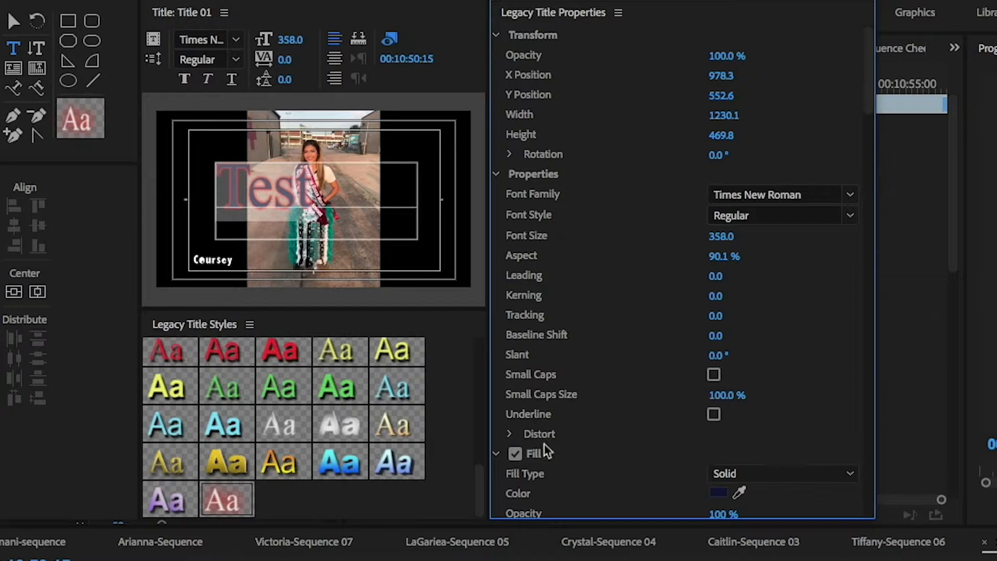
pyautogui.moveTo(862, 81)
pyautogui.mouseDown()
pyautogui.moveTo(857, 456)
pyautogui.moveTo(862, 137)
pyautogui.mouseUp()
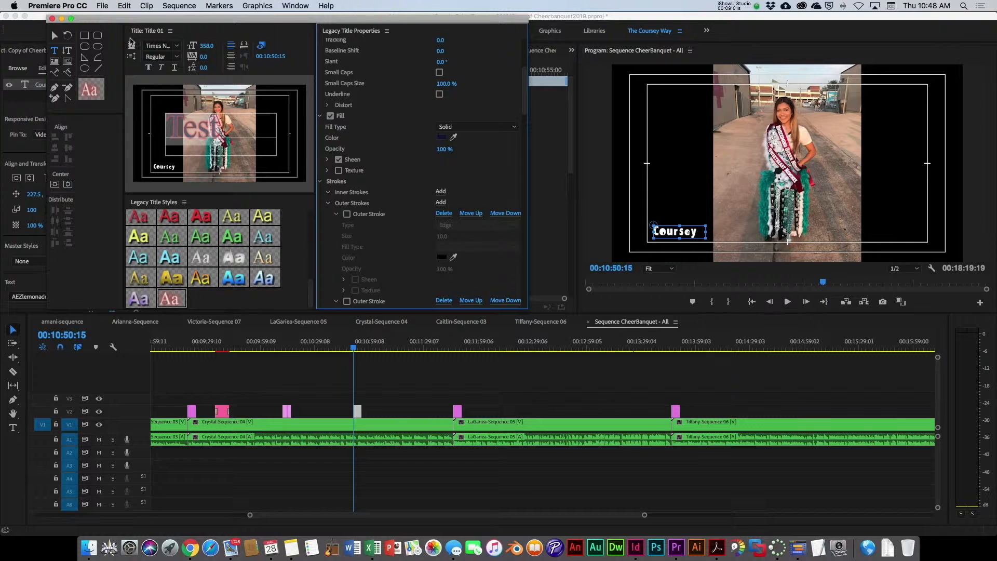
pyautogui.click(52, 19)
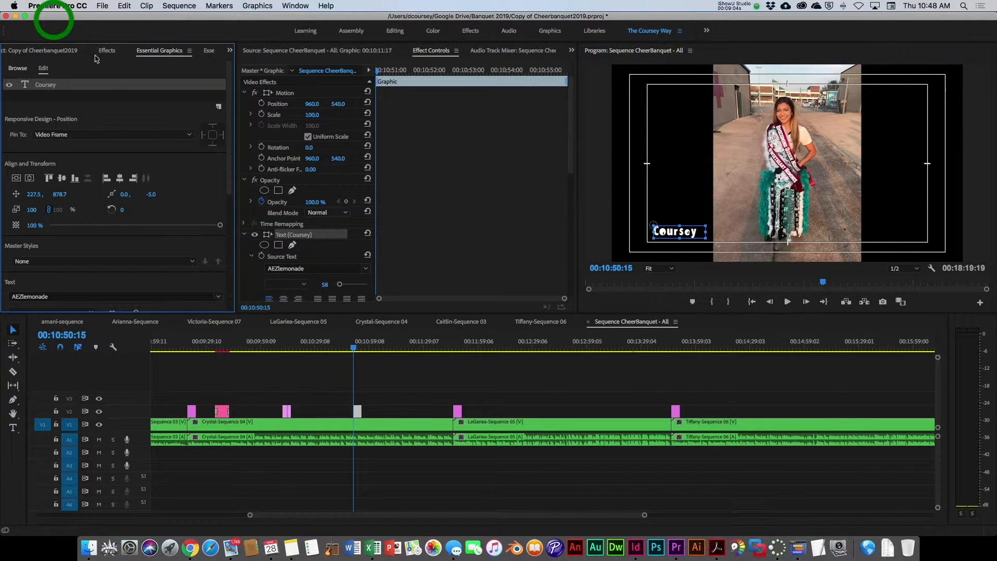
# Step: Place Title 01 from the project onto track V2 near 00:12:10 and move the playhead onto it
pyautogui.click(78, 52)
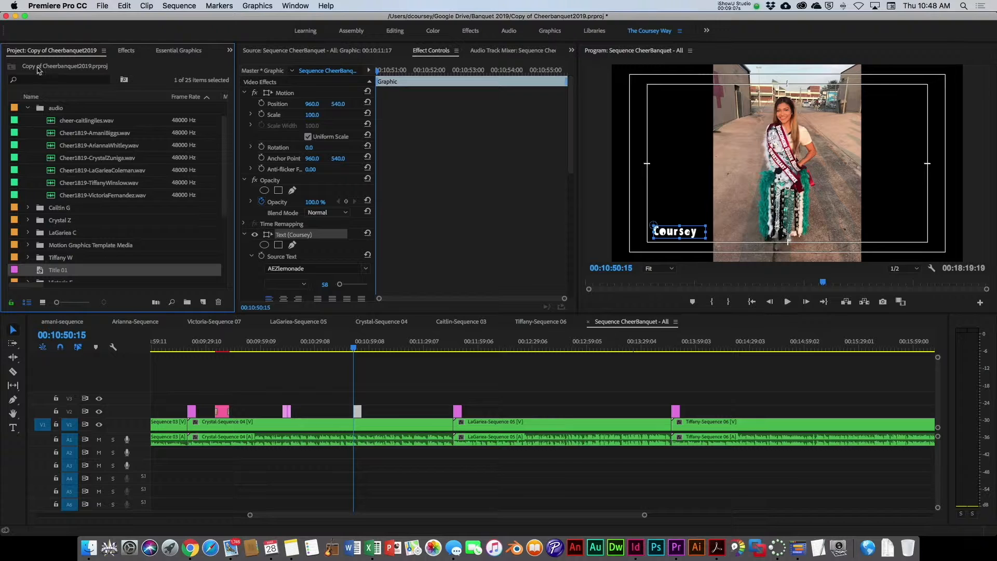
pyautogui.moveTo(41, 273); pyautogui.dragTo(498, 411)
pyautogui.click(498, 347)
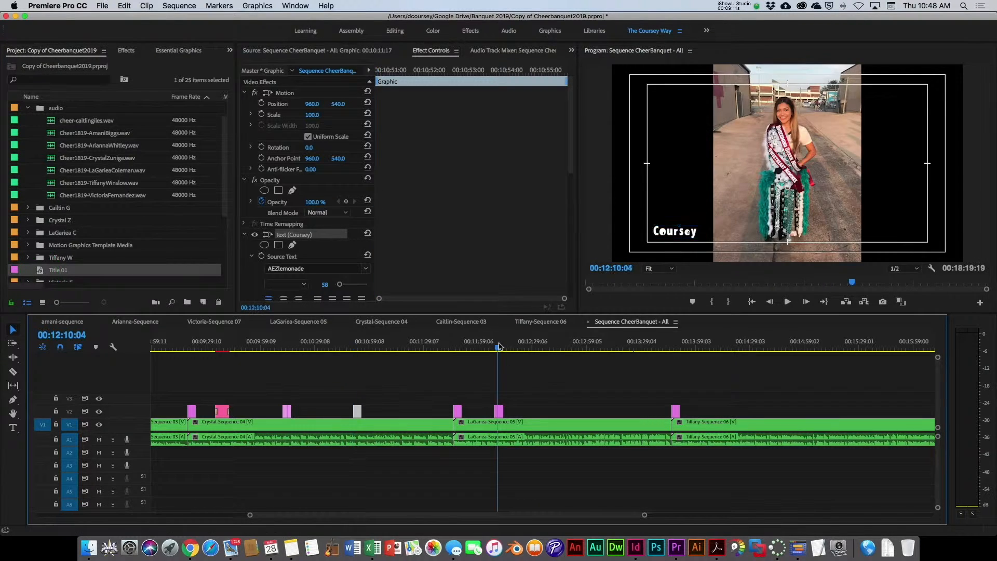
pyautogui.click(499, 347)
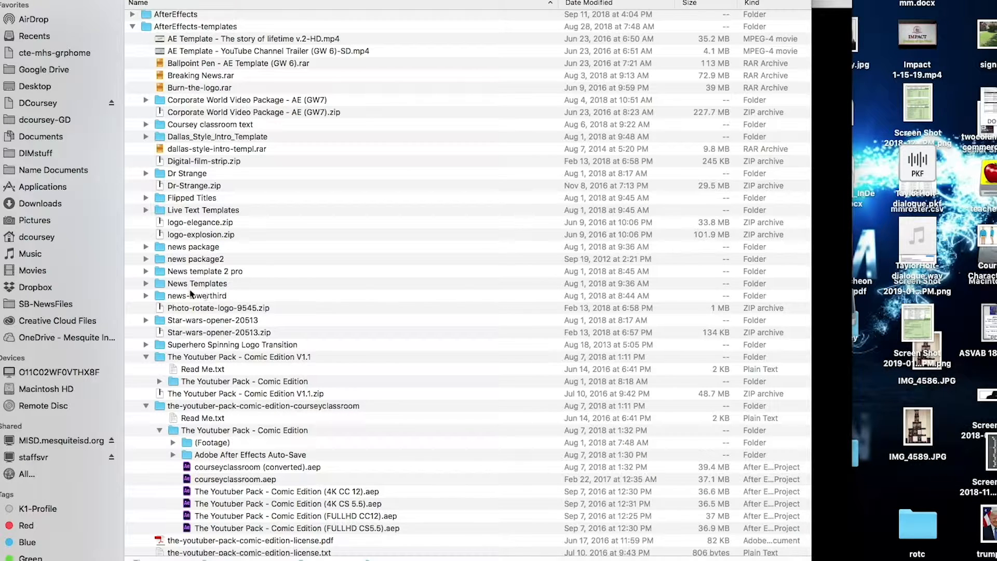
# Step: Browse to the news-lowerthird template folder and open the skeetobytenews-cwb.aep project in After Effects, accepting the conversion
pyautogui.scroll(-2, 207, 291)
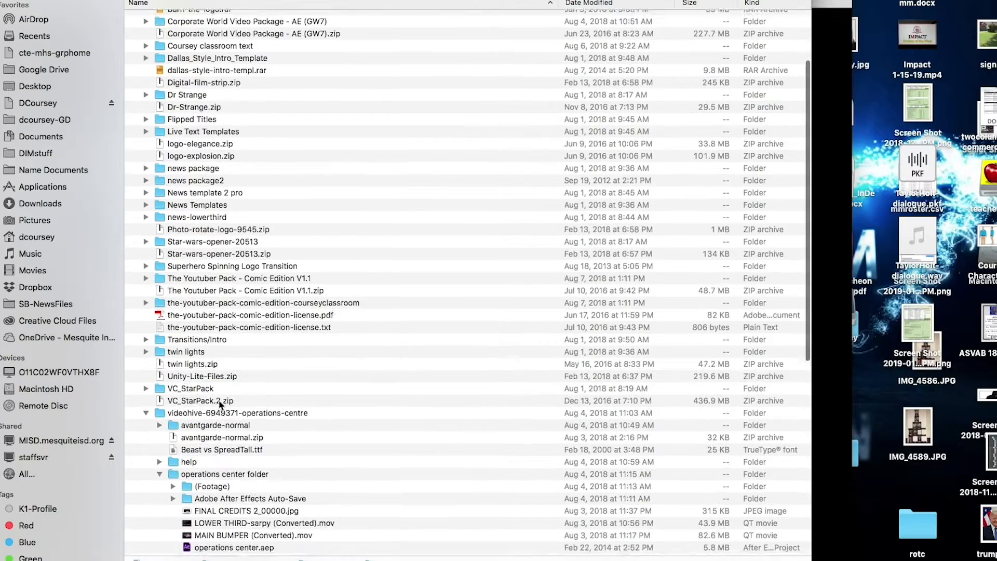
pyautogui.scroll(-1, 220, 405)
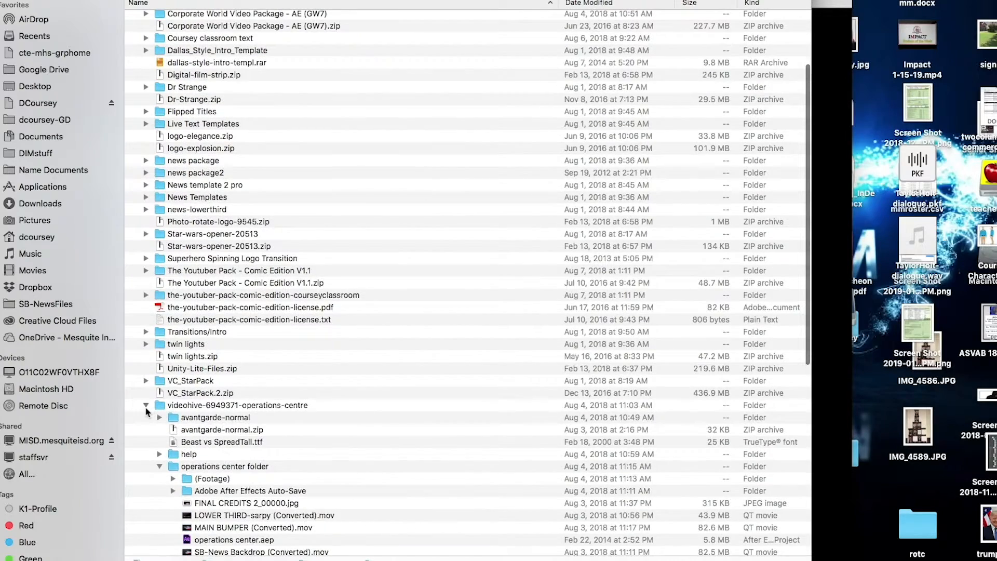
pyautogui.click(146, 406)
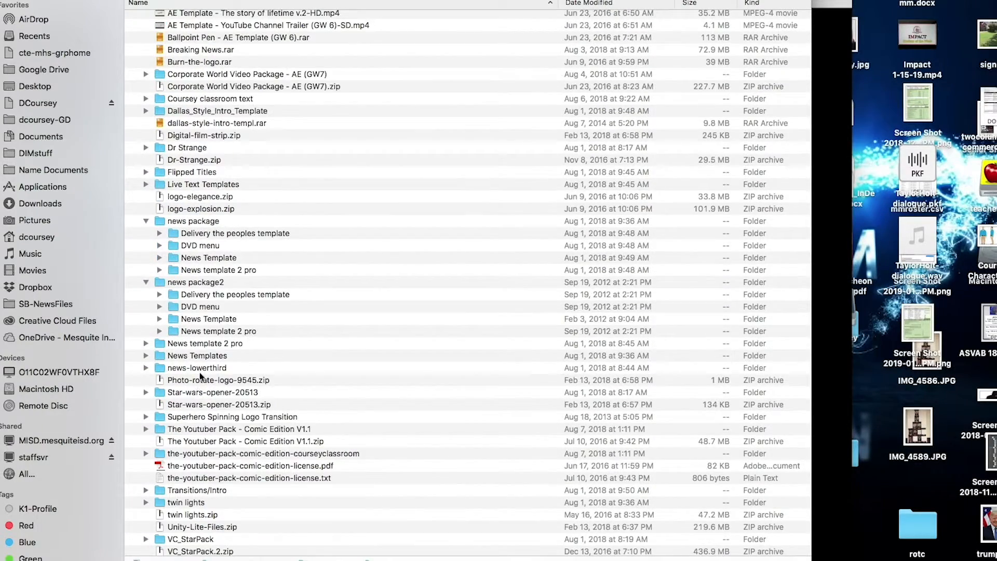
pyautogui.click(200, 367)
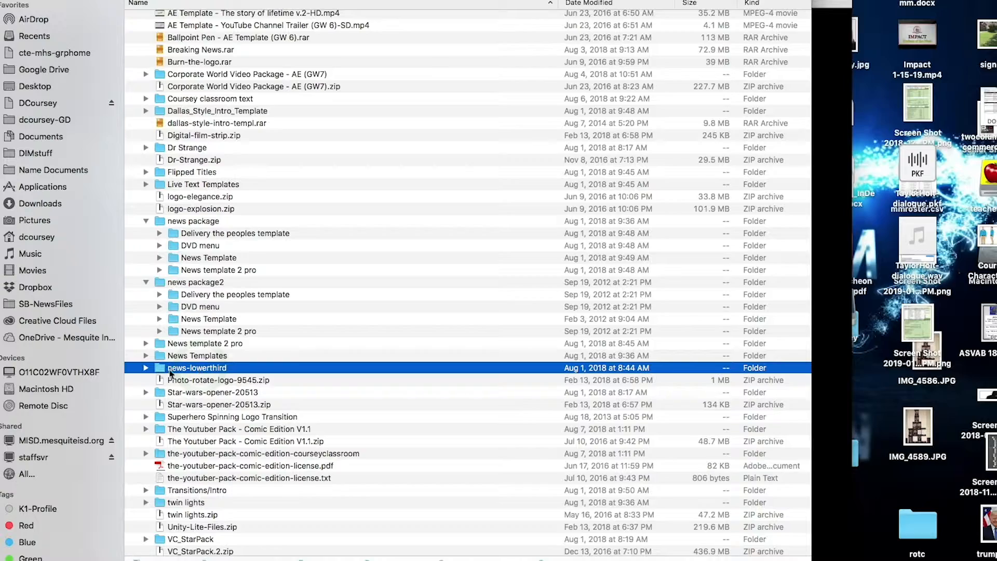
pyautogui.click(146, 367)
pyautogui.scroll(-6, 150, 363)
pyautogui.click(159, 351)
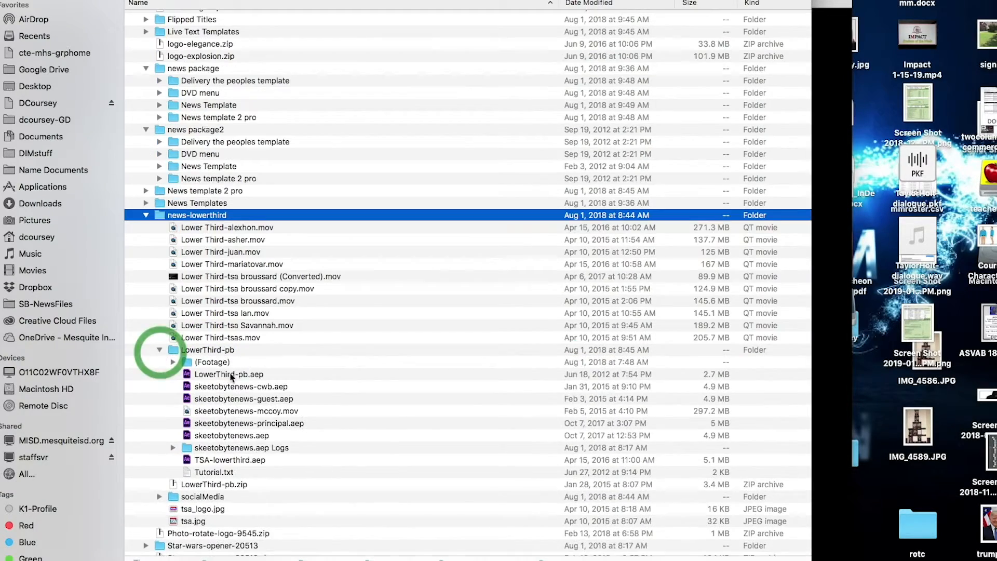
pyautogui.scroll(-2, 155, 351)
pyautogui.click(251, 343)
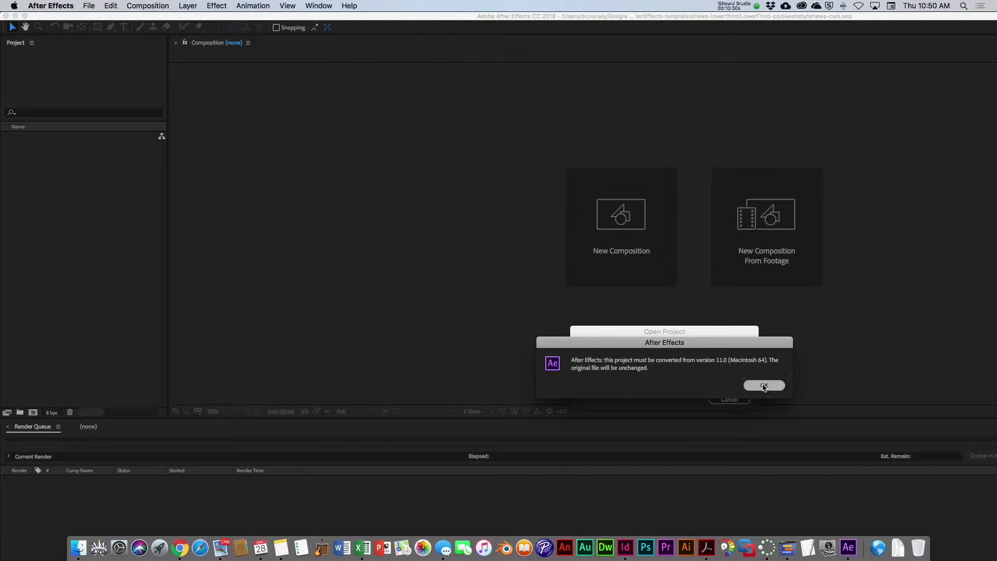
pyautogui.click(759, 384)
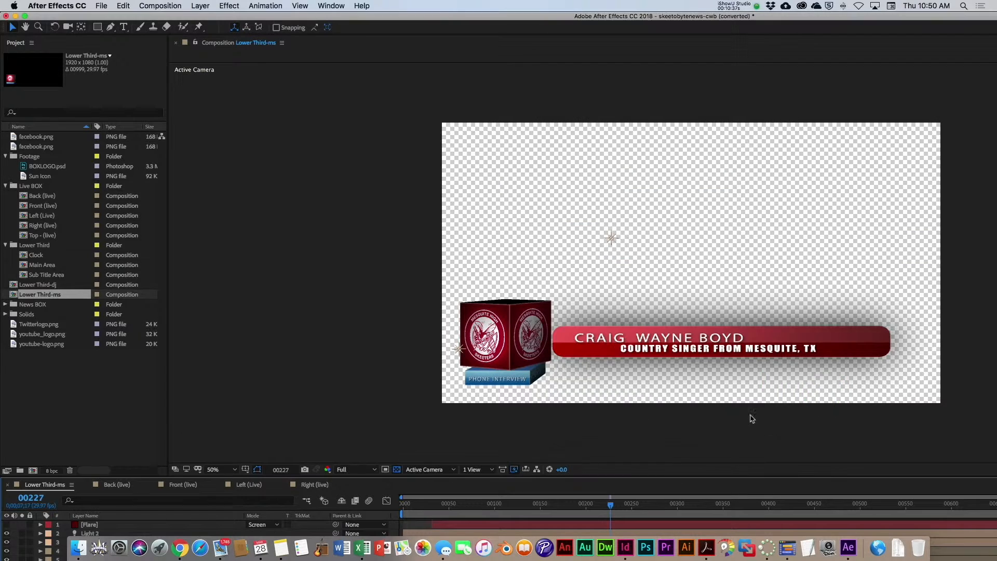
pyautogui.click(751, 417)
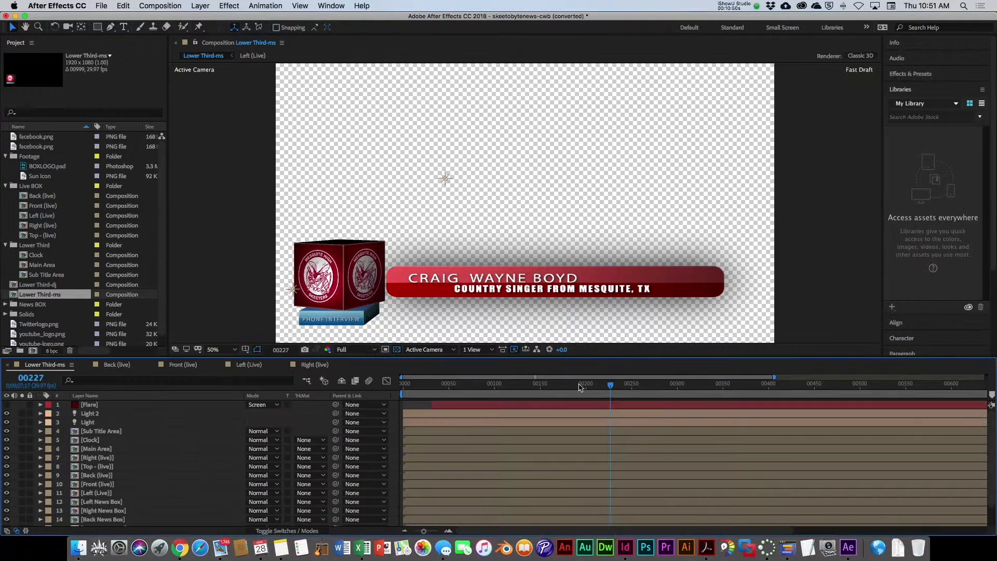
# Step: Scrub through the Lower Third-ms animation and inspect the name text inside the nested Main Area composition
pyautogui.moveTo(580, 384); pyautogui.dragTo(492, 386)
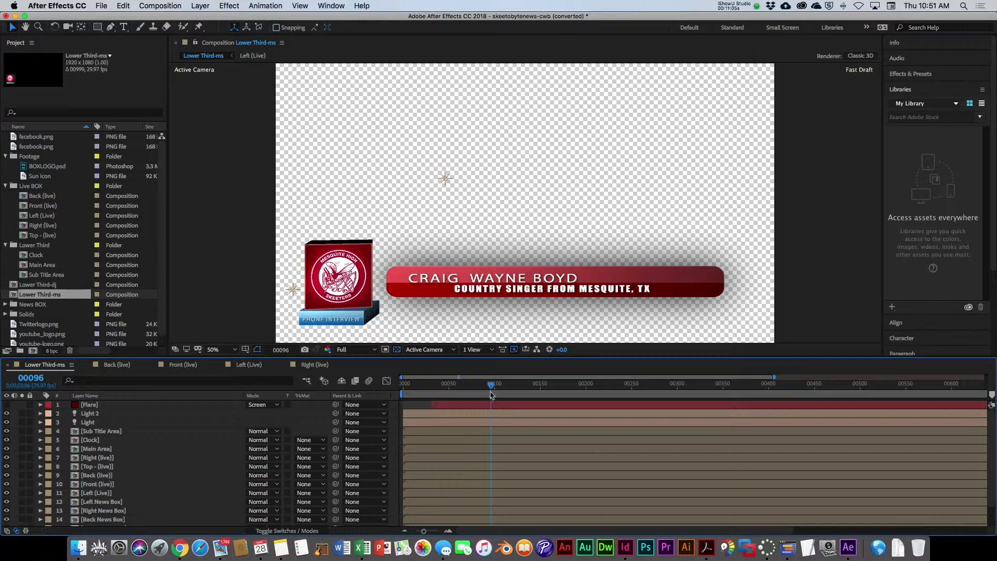
pyautogui.moveTo(492, 388); pyautogui.dragTo(444, 386)
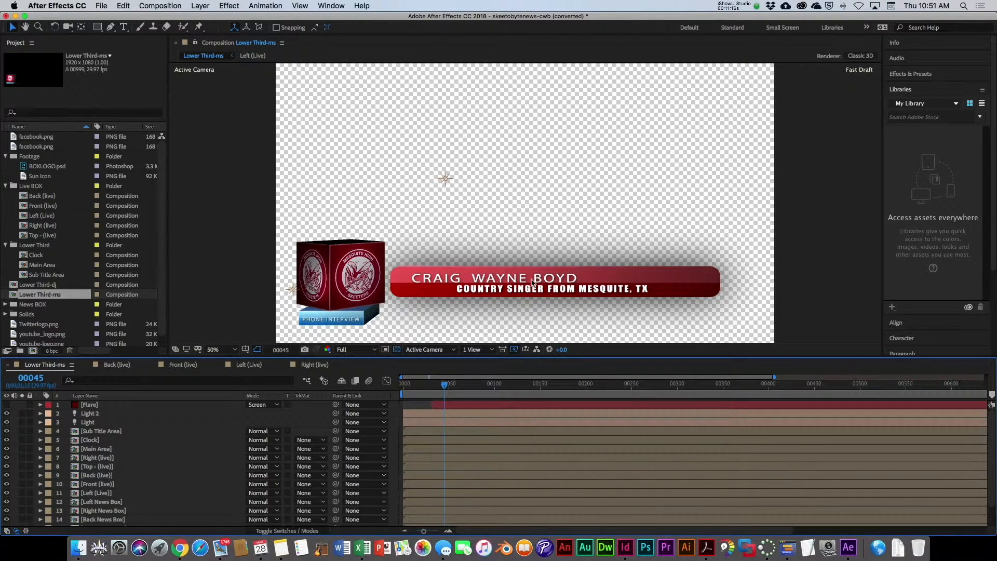
pyautogui.doubleClick(532, 283)
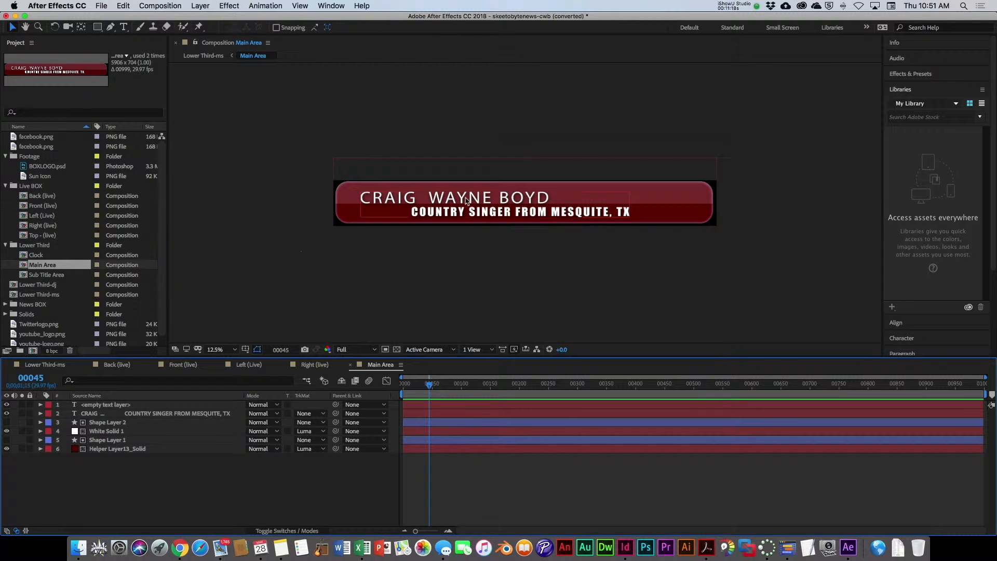
pyautogui.doubleClick(462, 201)
pyautogui.click(362, 197)
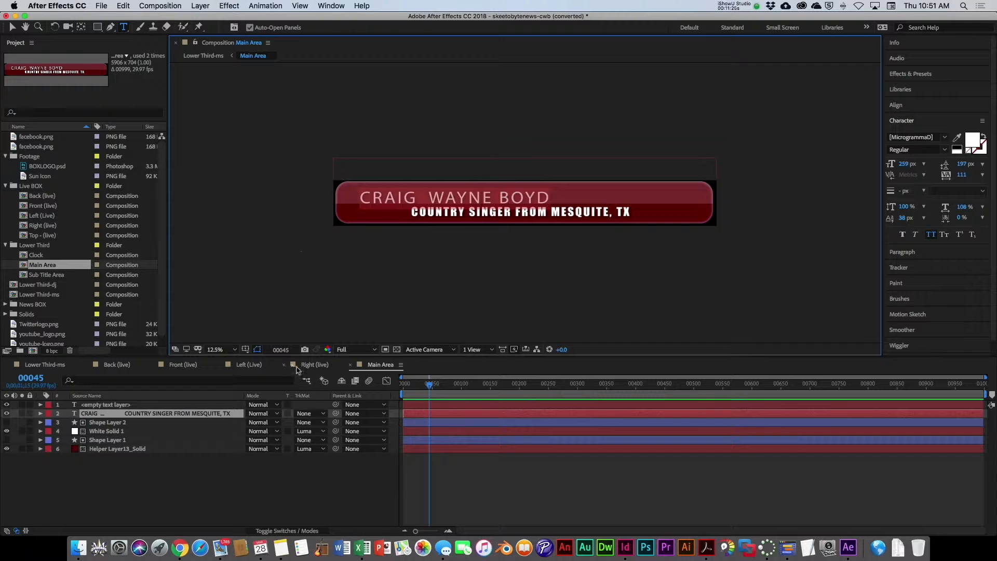
pyautogui.click(312, 365)
pyautogui.click(252, 365)
pyautogui.click(182, 365)
pyautogui.click(117, 365)
pyautogui.click(44, 365)
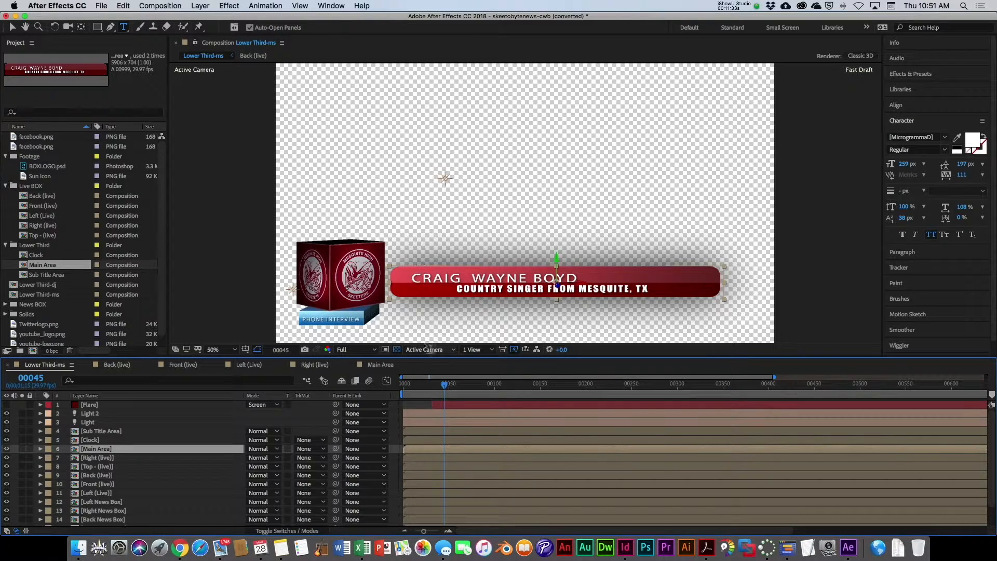
pyautogui.moveTo(444, 386); pyautogui.dragTo(473, 388)
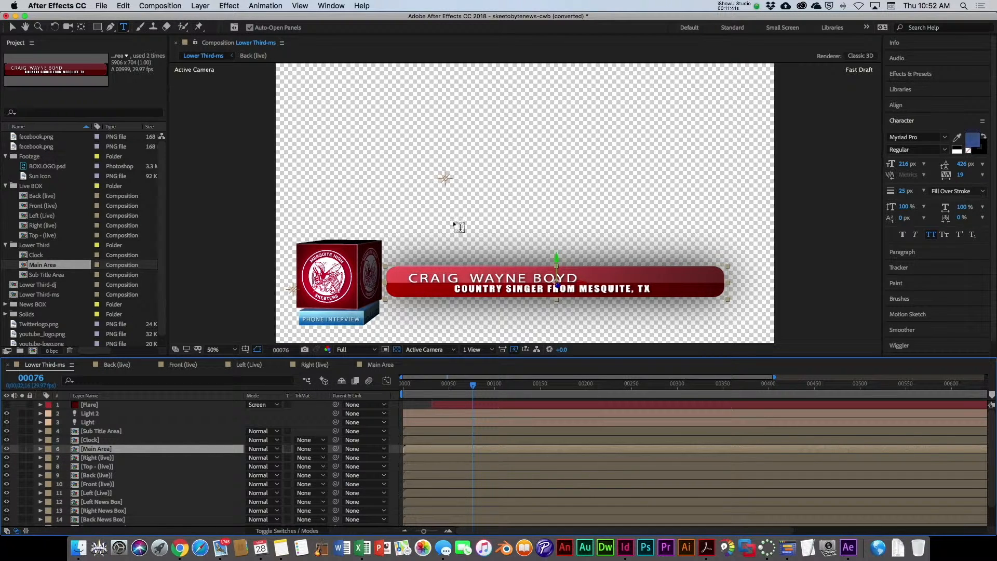
# Step: Add the Lower Third-ms composition to the render queue
pyautogui.click(102, 6)
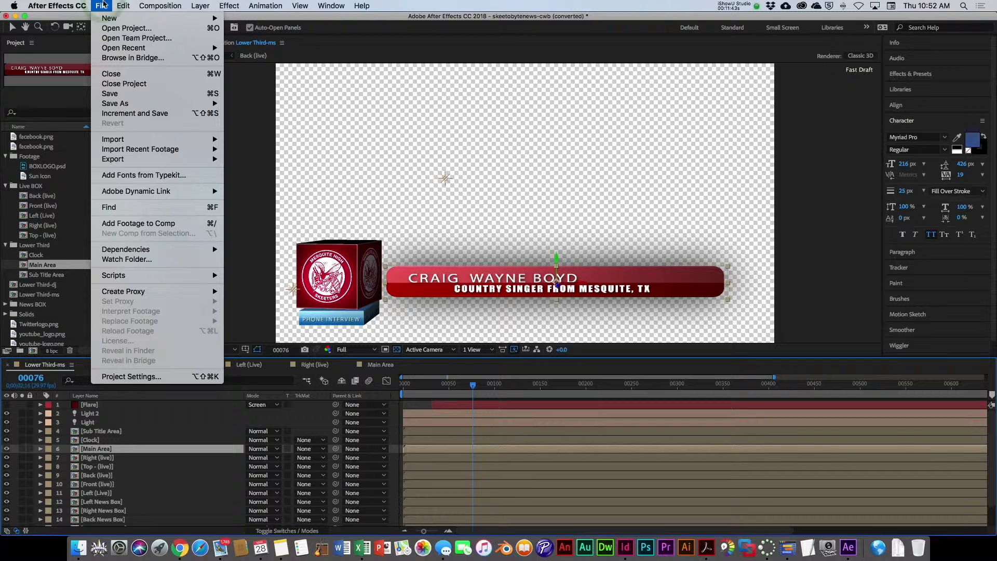
pyautogui.moveTo(187, 160)
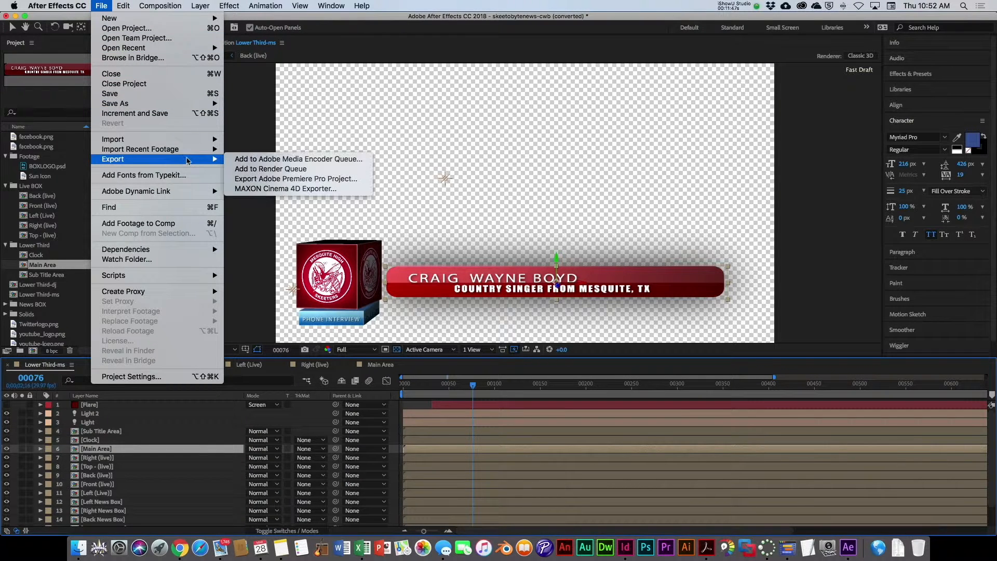
pyautogui.click(290, 169)
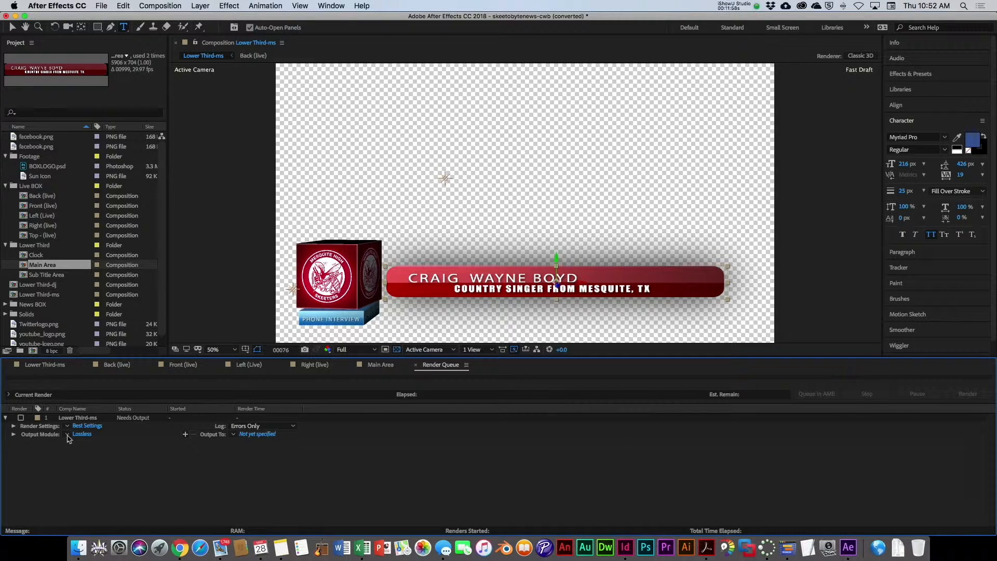
# Step: Set the output module's channels to RGB + Alpha, keeping the QuickTime format
pyautogui.click(67, 435)
pyautogui.click(82, 435)
pyautogui.click(82, 434)
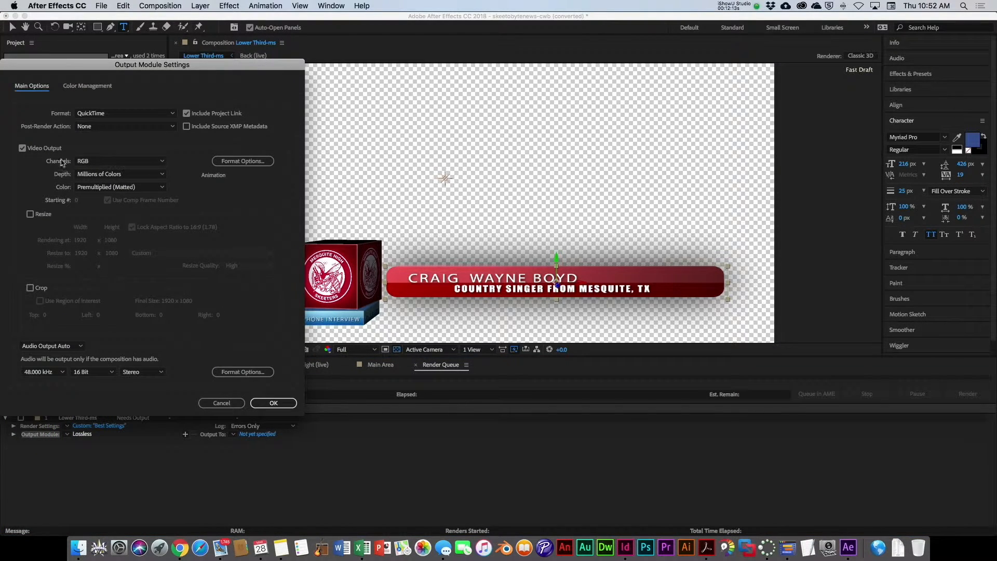
pyautogui.click(161, 161)
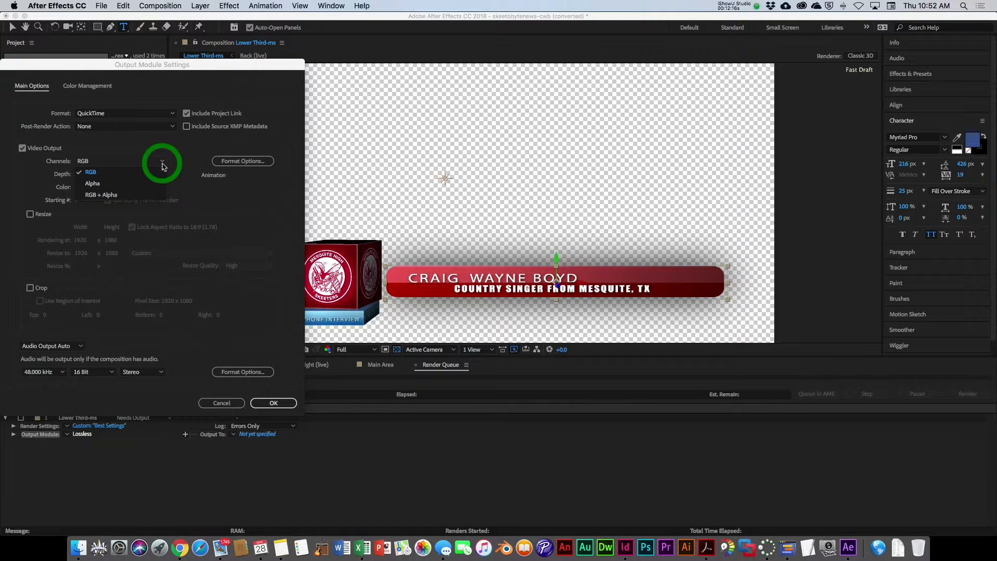
pyautogui.click(92, 195)
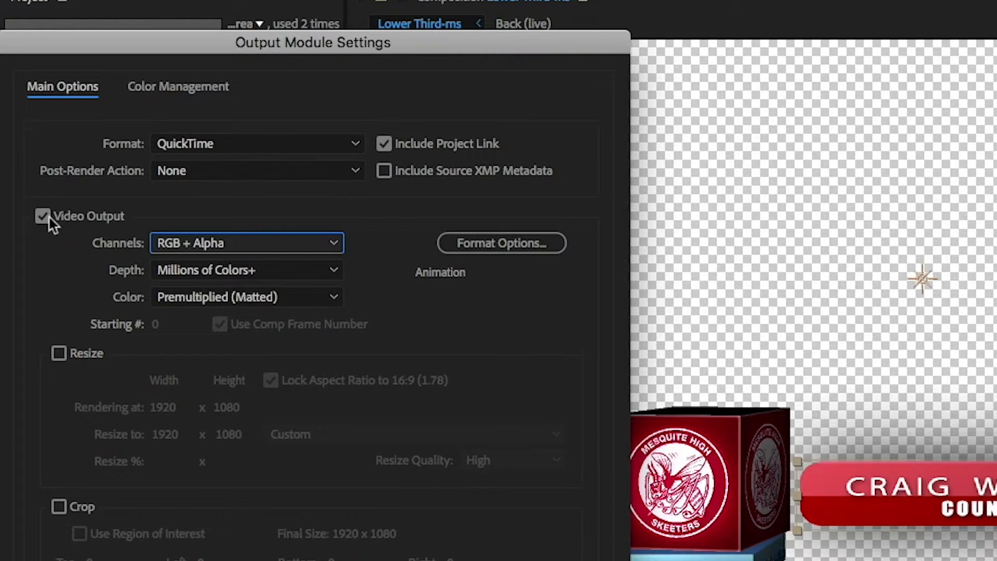
pyautogui.click(217, 151)
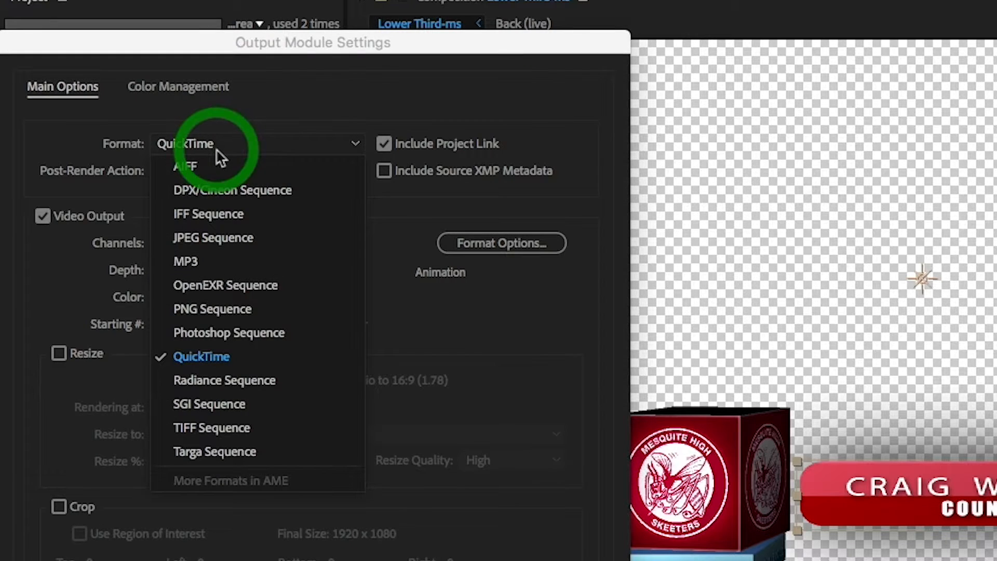
pyautogui.click(217, 151)
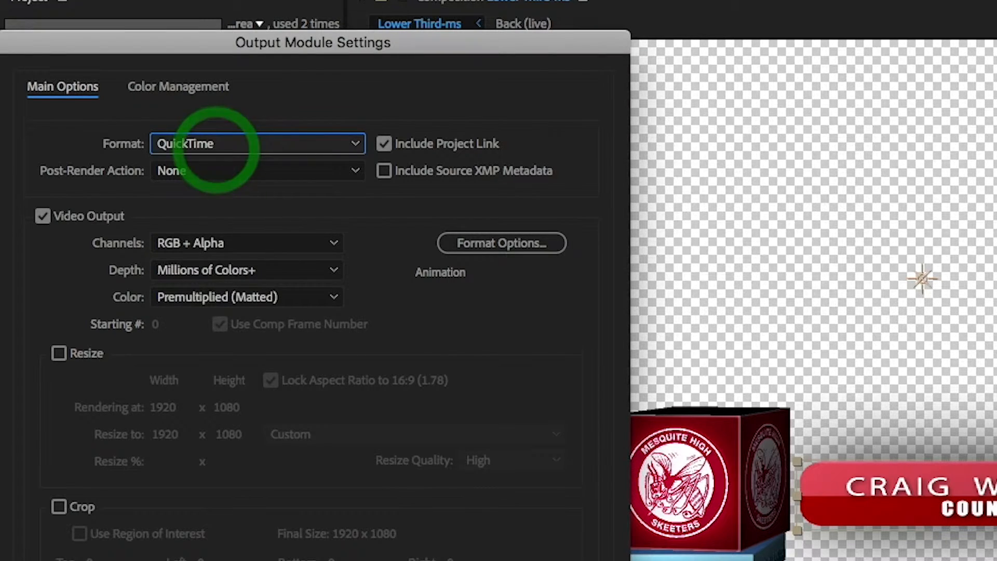
pyautogui.click(267, 400)
# Step: Set the render output to save Lower Third-ms.mov on the Desktop
pyautogui.click(608, 439)
pyautogui.click(254, 436)
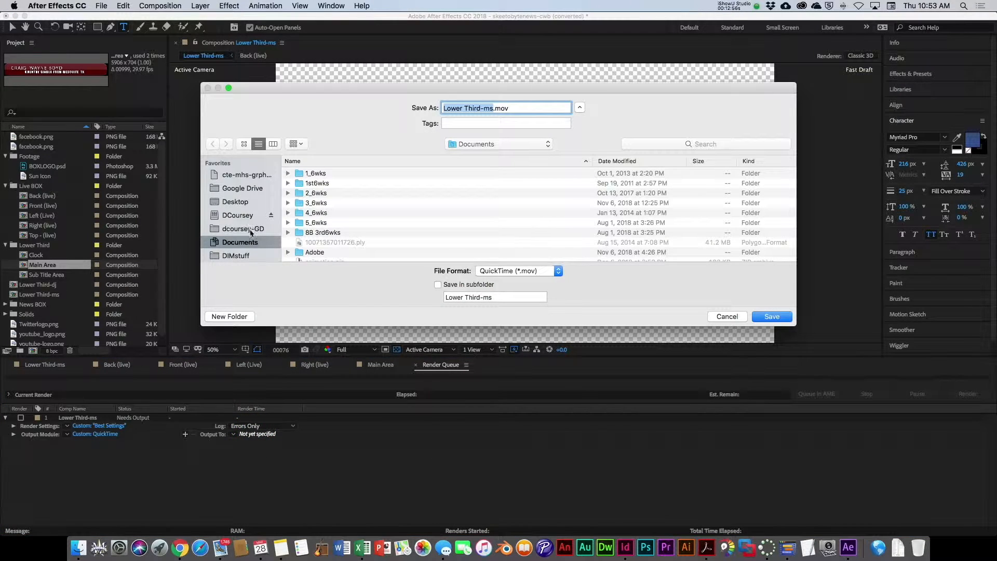
pyautogui.click(236, 202)
pyautogui.click(772, 316)
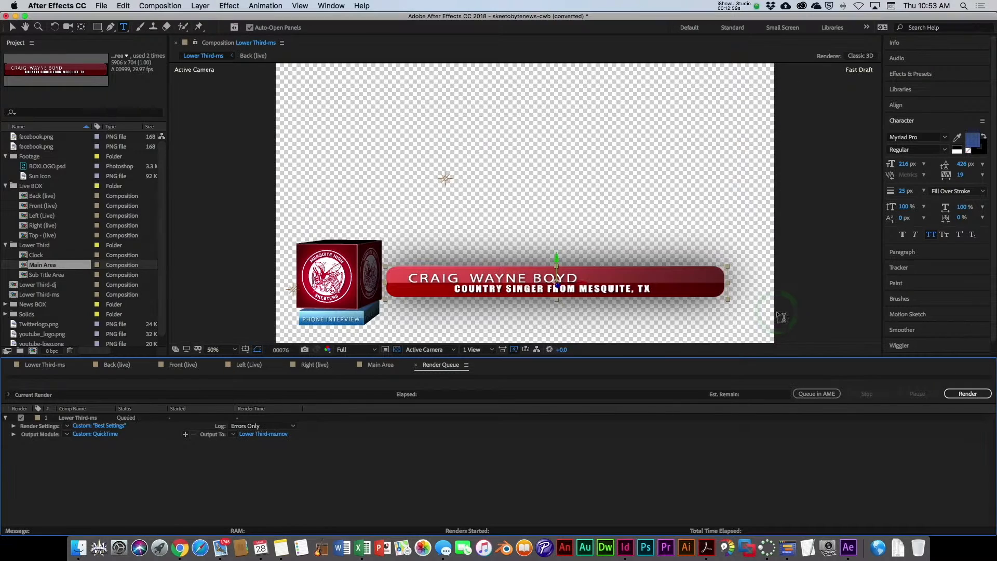
pyautogui.click(256, 437)
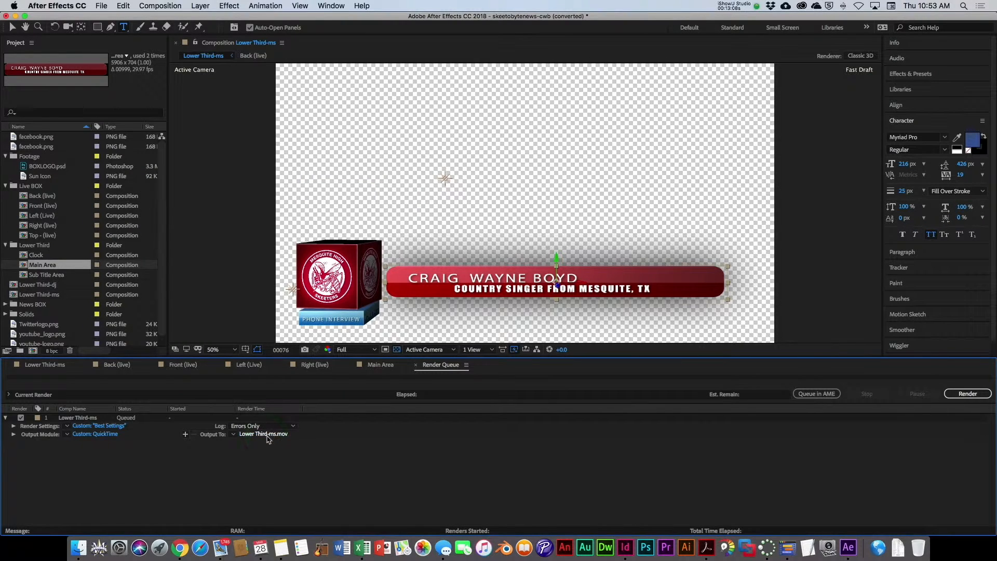
pyautogui.click(267, 435)
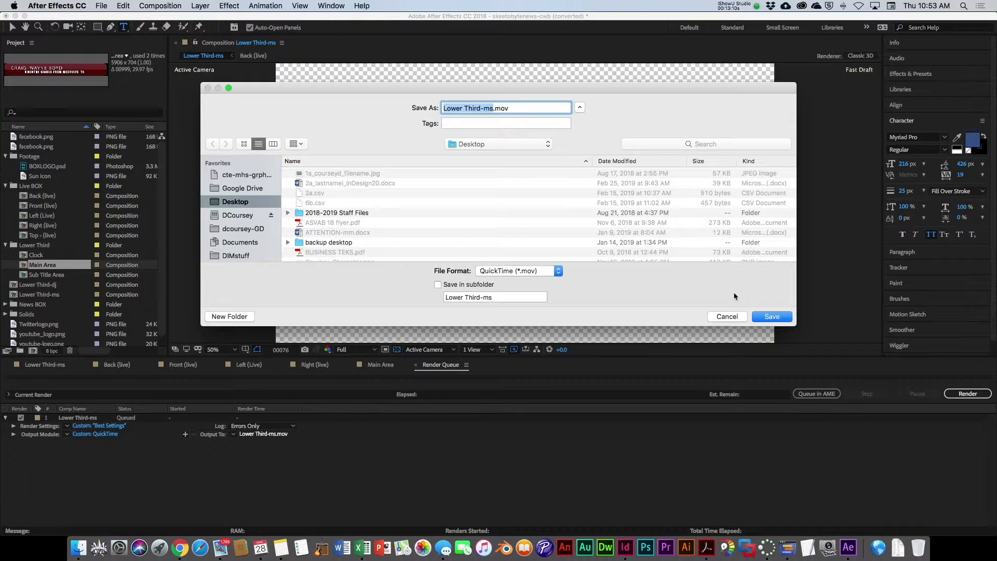
pyautogui.click(736, 317)
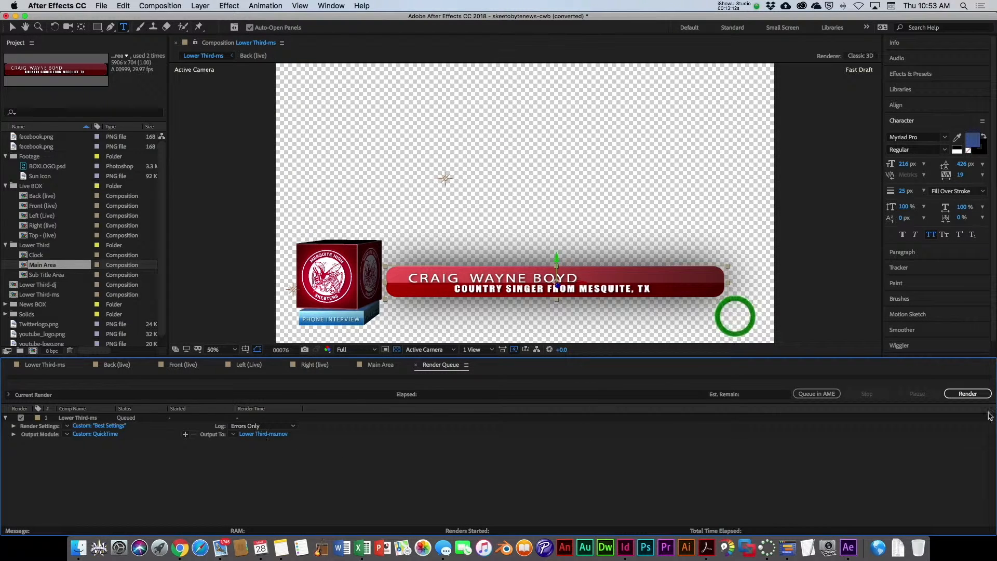
# Step: Start rendering the Lower Third-ms composition
pyautogui.click(966, 394)
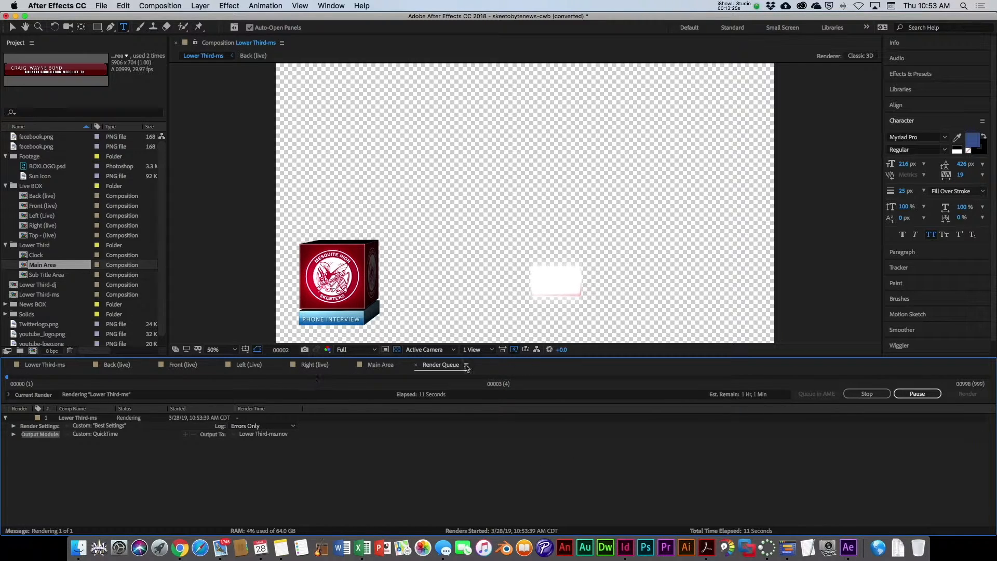
pyautogui.moveTo(467, 368); pyautogui.dragTo(393, 328)
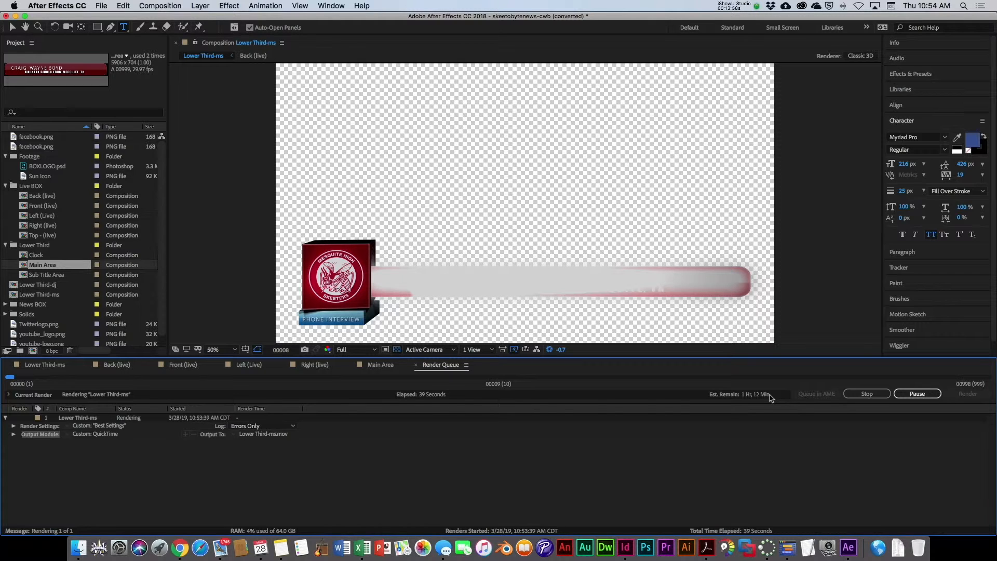
# Step: Open skeetobytenews-mccoy (Converted).mov in QuickTime Player and play it
pyautogui.doubleClick(285, 352)
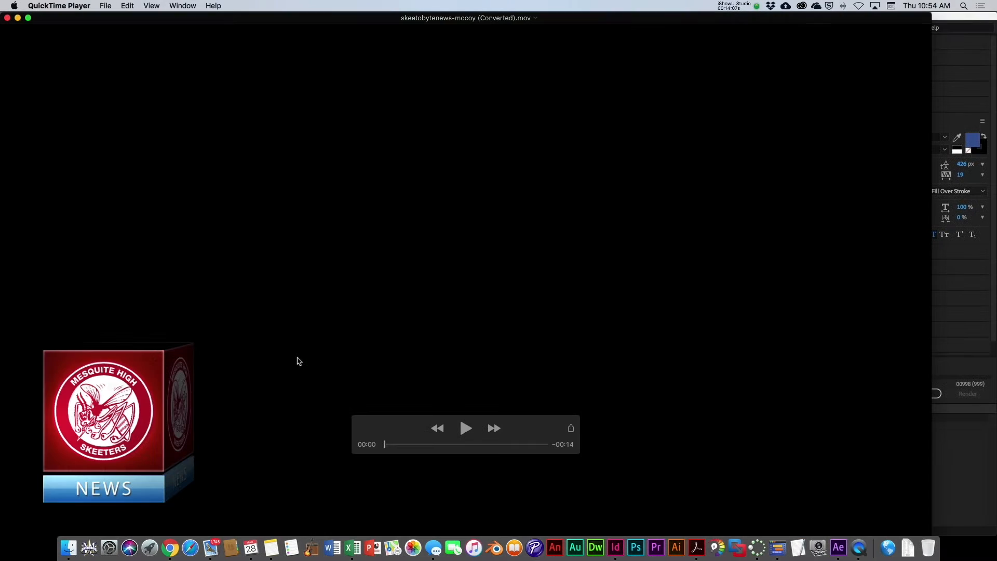
pyautogui.click(465, 428)
pyautogui.moveTo(517, 420); pyautogui.dragTo(535, 532)
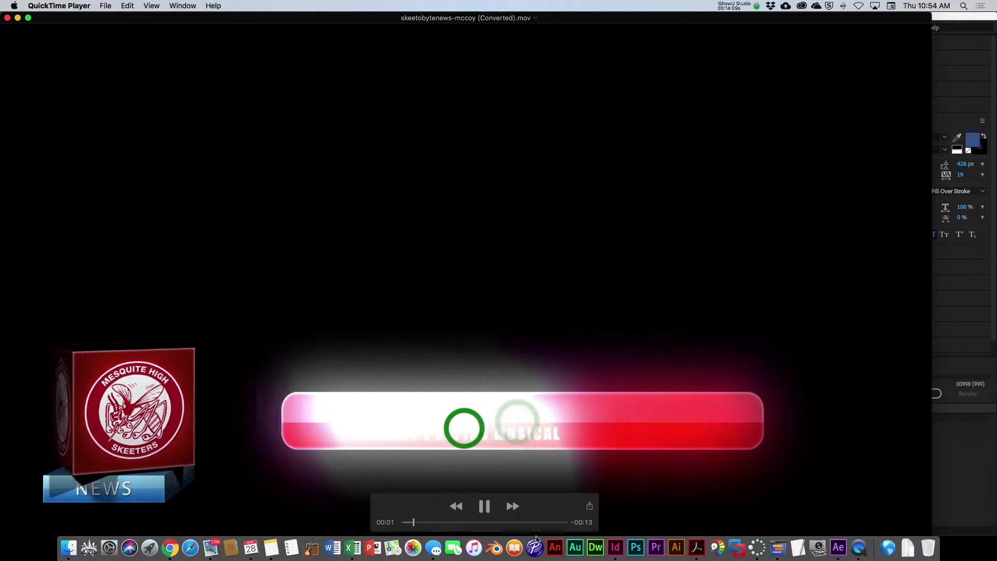